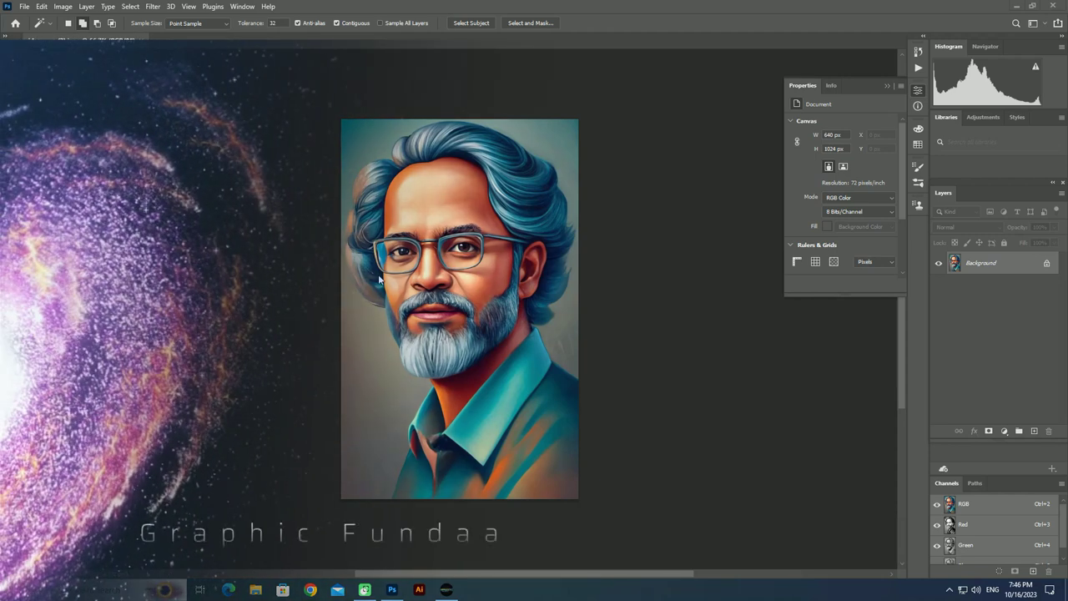
Unlock the Background as Layer 0 and duplicate it as Layer 0 copy.
key("v")
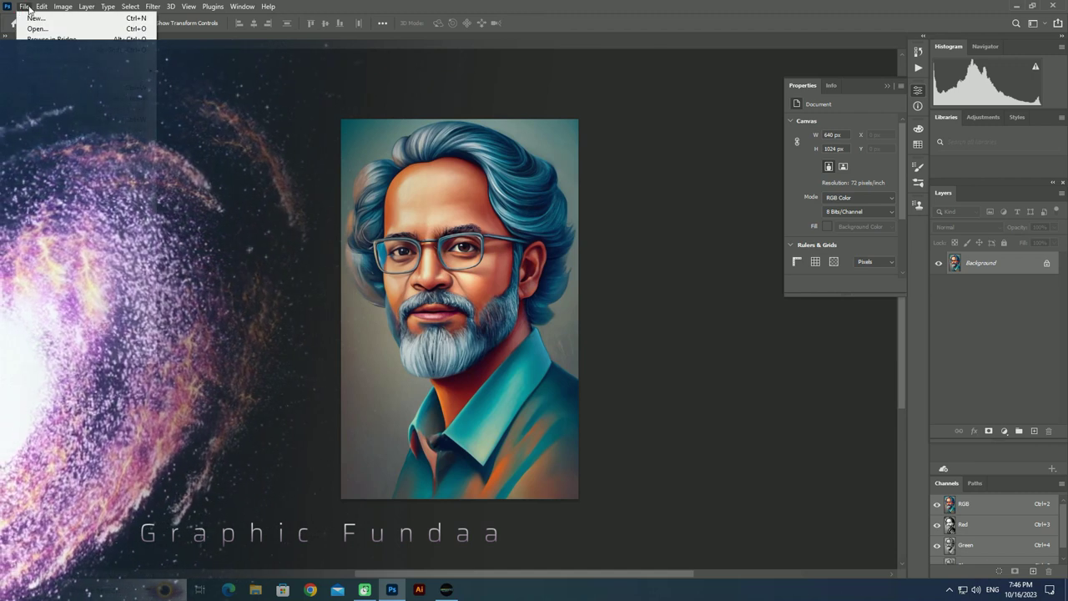
double_click(973, 264)
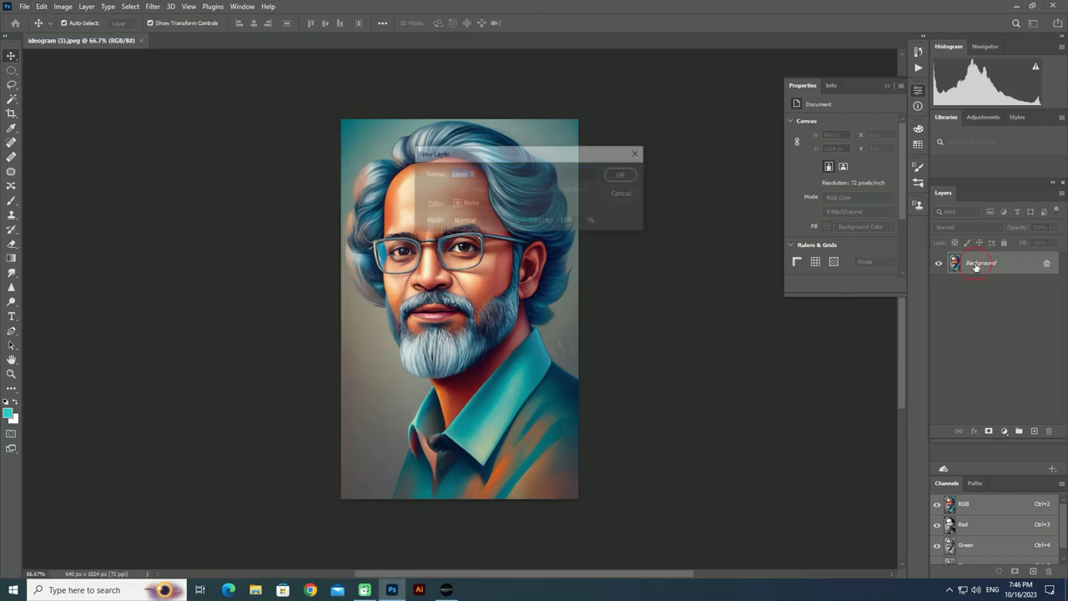
left_click(638, 177)
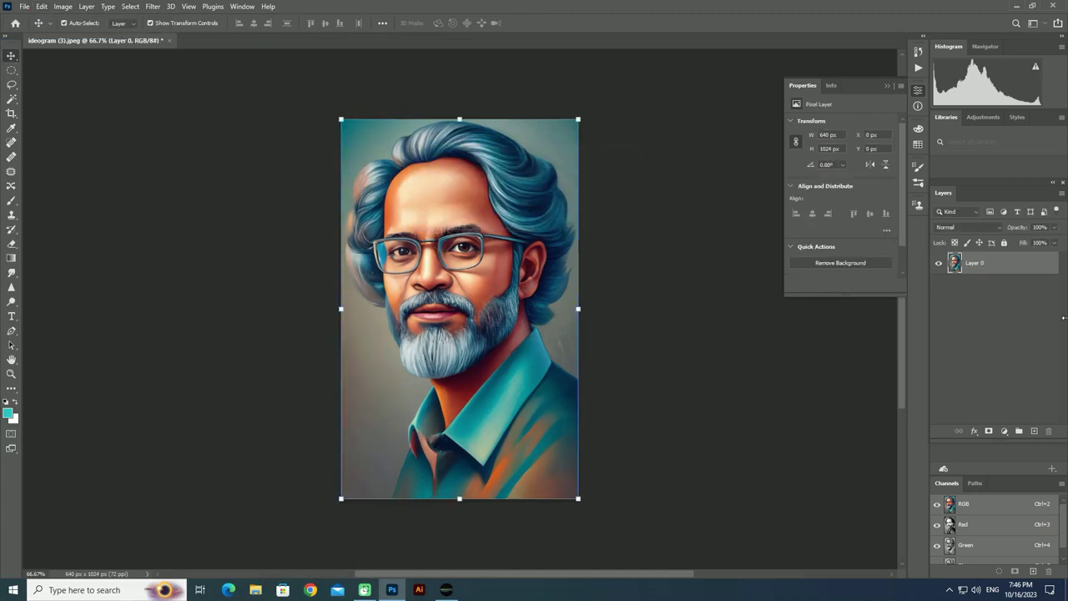
mouse_move(981, 266)
left_mouse_down()
mouse_move(1044, 437)
mouse_move(1034, 433)
left_mouse_up()
On Layer 0 copy, automatically select the man with Select Subject.
left_click(987, 272)
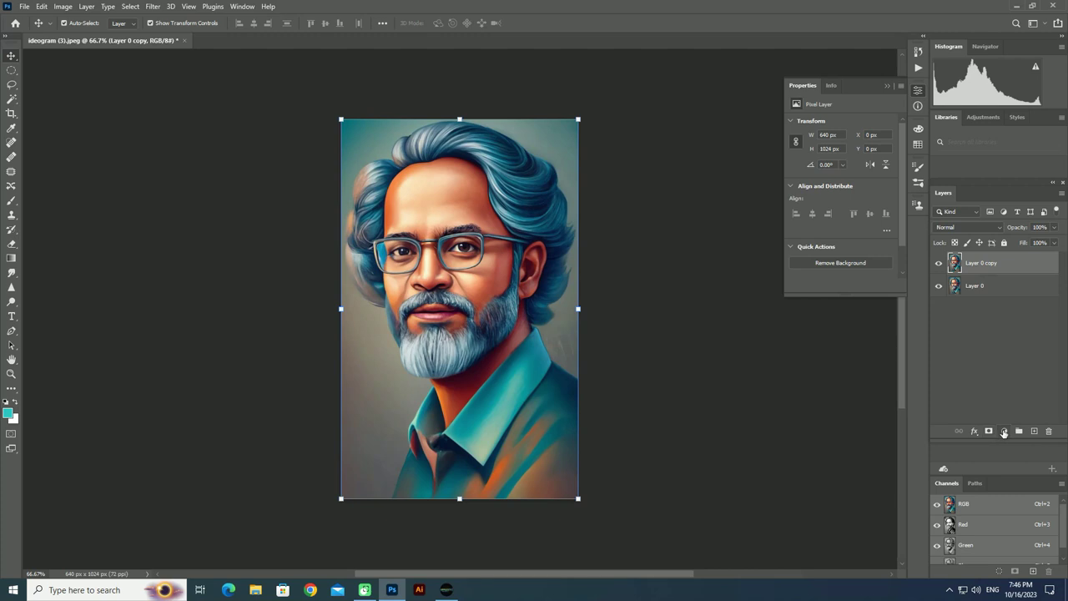
left_click(12, 98)
left_click(472, 22)
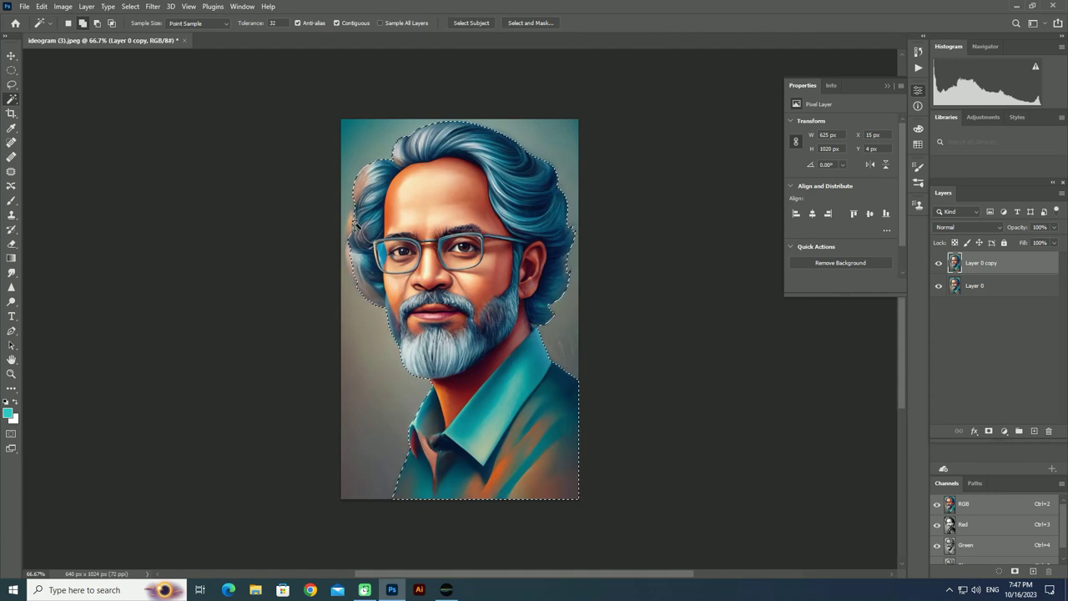
Lasso the missed left hair edge into the subject selection.
scroll(354, 223, "up", 2)
scroll(355, 224, "up", 4)
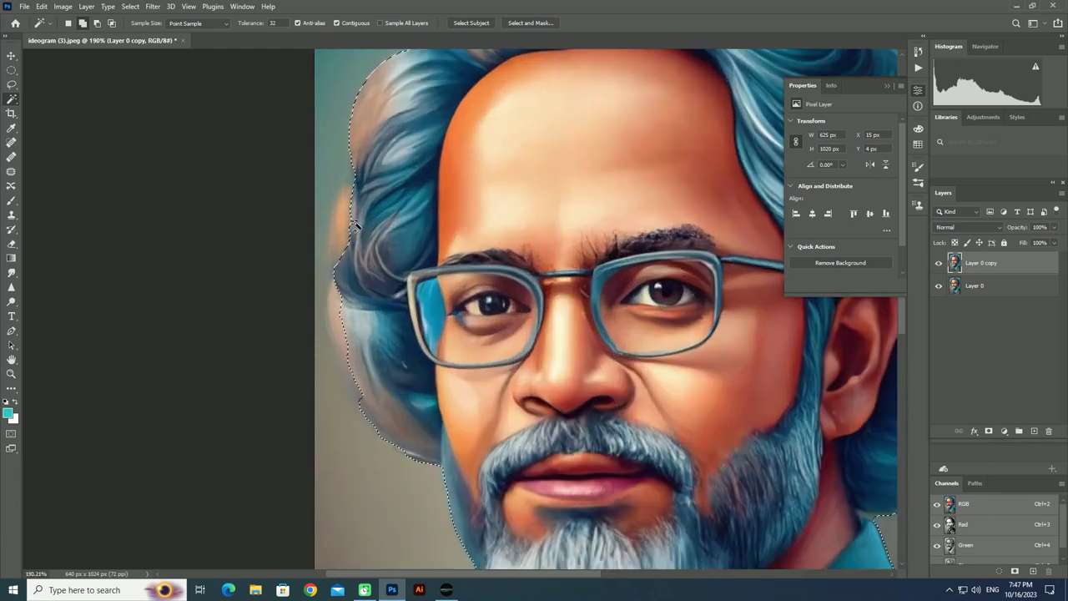
left_click(11, 85)
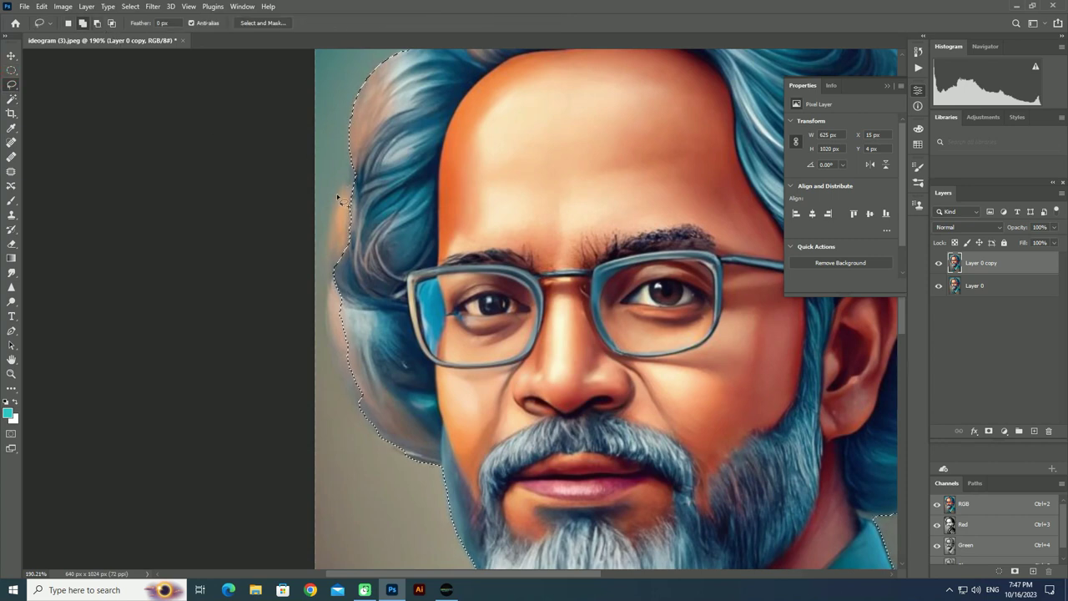
mouse_move(357, 191)
left_mouse_down()
mouse_move(338, 292)
mouse_move(351, 400)
mouse_move(404, 455)
mouse_move(451, 469)
mouse_move(407, 367)
left_mouse_up()
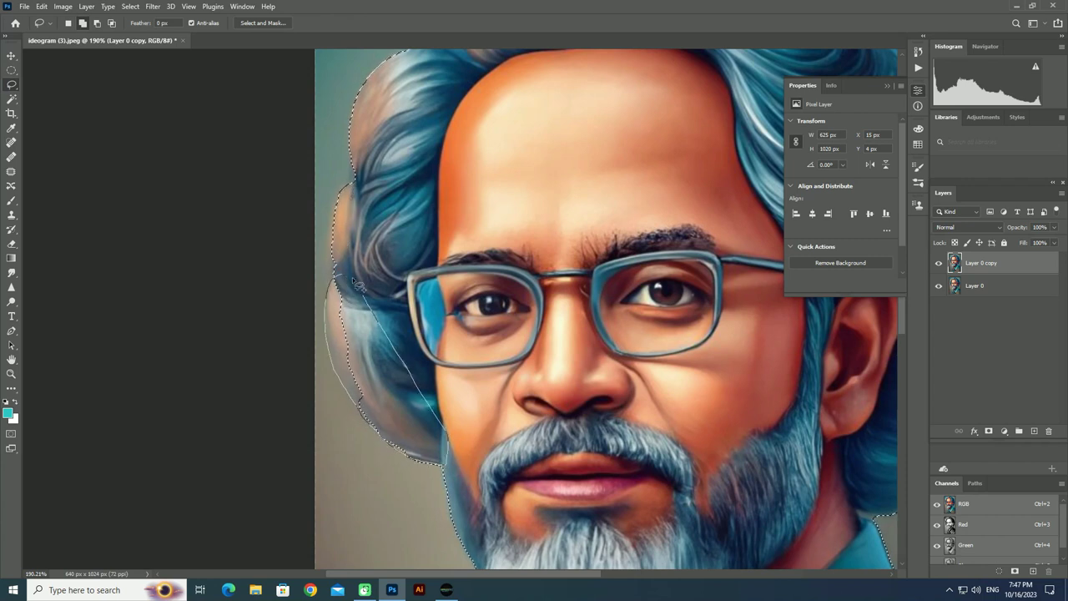
left_click_drag(350, 275, 344, 268)
Add the missed right hair edge to the selection.
scroll(342, 268, "up", 1)
scroll(342, 268, "up", 2)
scroll(342, 274, "up", 3)
scroll(342, 280, "down", 1, "alt")
scroll(346, 305, "down", 3, "alt")
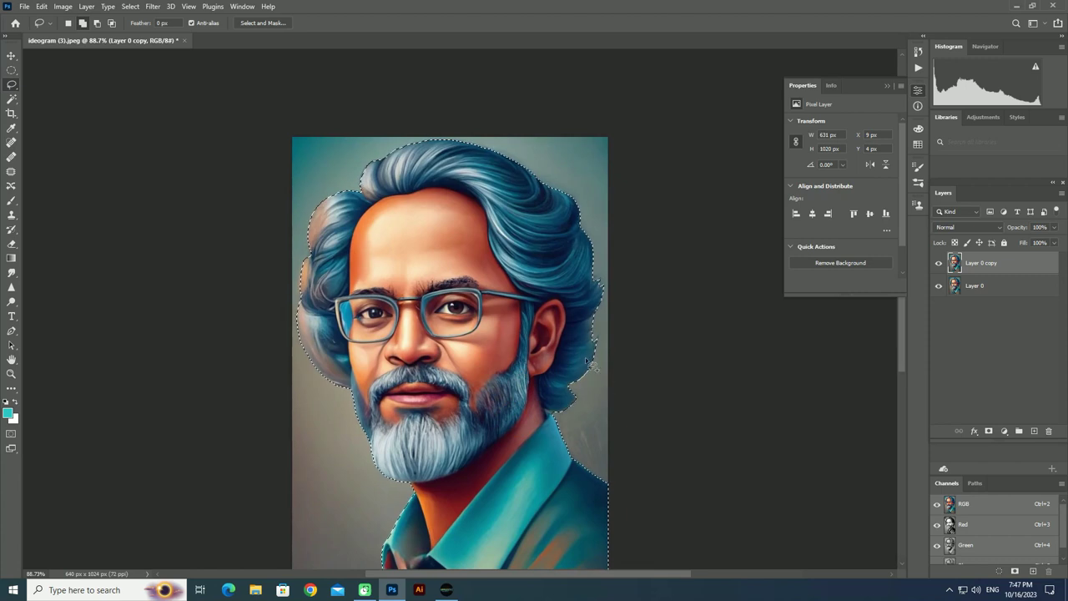
scroll(590, 357, "up", 2, "alt")
scroll(589, 357, "up", 3, "alt")
mouse_move(602, 326)
left_mouse_down()
mouse_move(634, 299)
mouse_move(591, 364)
left_mouse_up()
Bring the whole portrait back into view and copy the selected man to a new layer.
scroll(591, 365, "up", 2)
scroll(591, 364, "up", 2)
scroll(610, 275, "up", 1)
scroll(618, 251, "up", 3)
scroll(616, 245, "up", 2)
scroll(446, 219, "up", 1)
scroll(442, 217, "up", 1)
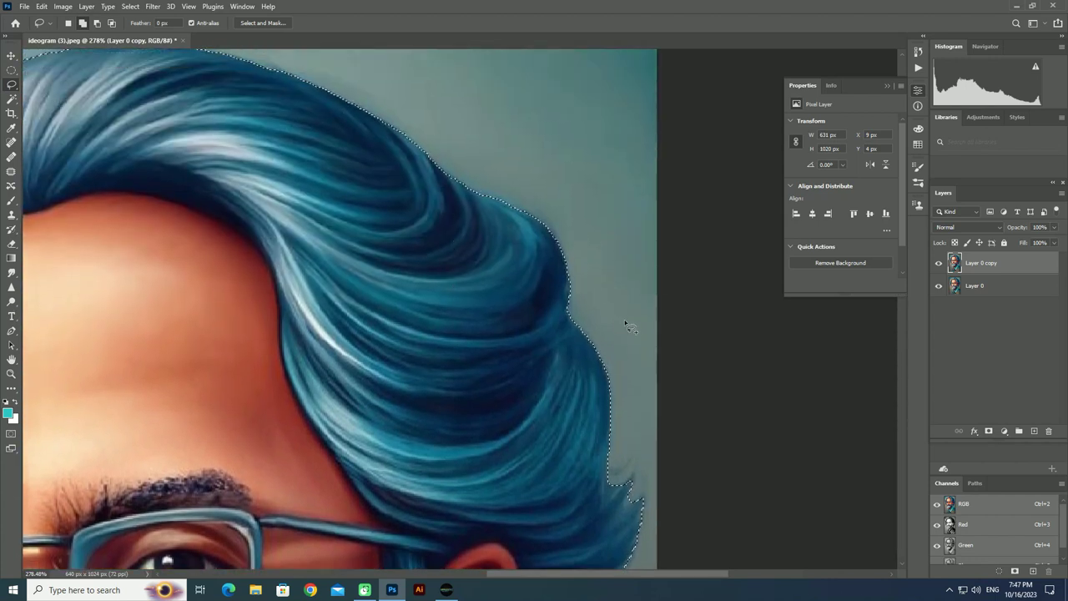
scroll(30, 307, "down", 3)
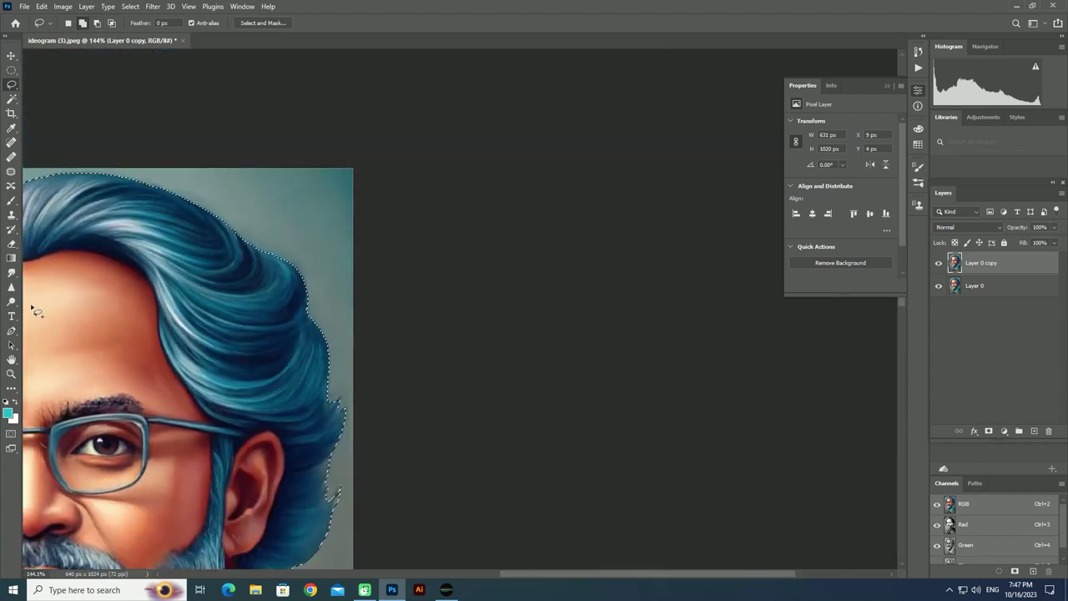
mouse_move(97, 280)
left_mouse_down()
mouse_move(365, 186)
mouse_move(365, 122)
left_mouse_up()
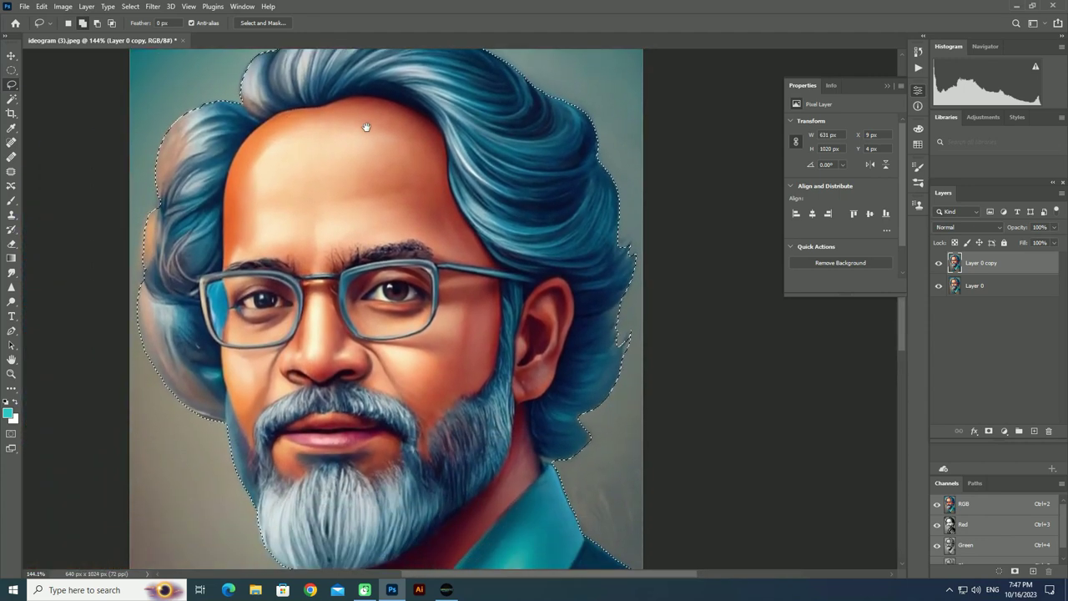
key("ctrl+j")
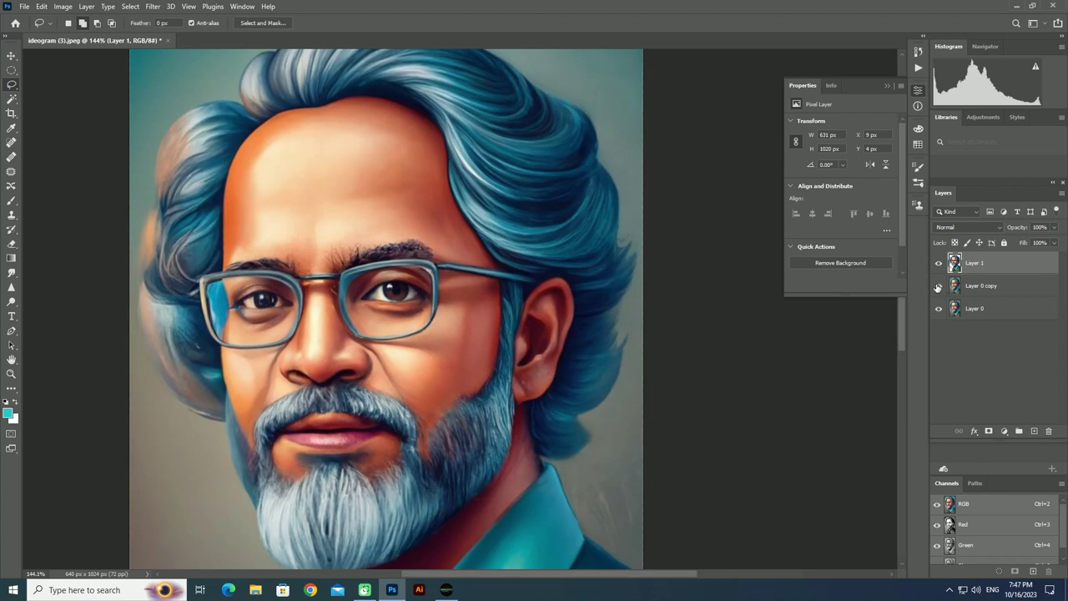
Hide the original layer so only the cut-out man shows.
left_click(937, 316)
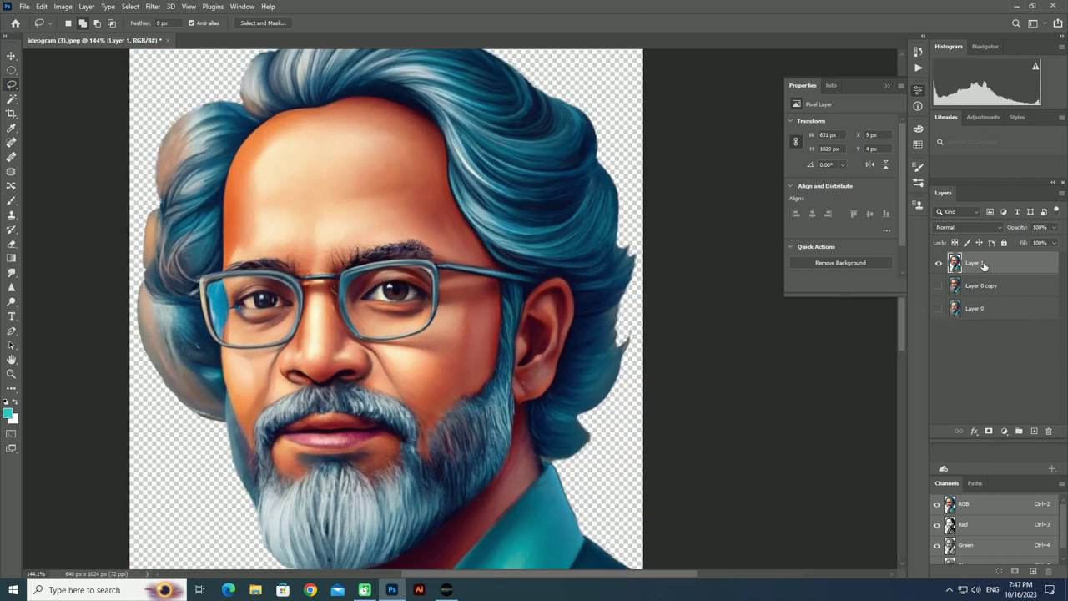
scroll(781, 234, "down", 3)
scroll(767, 250, "down", 3)
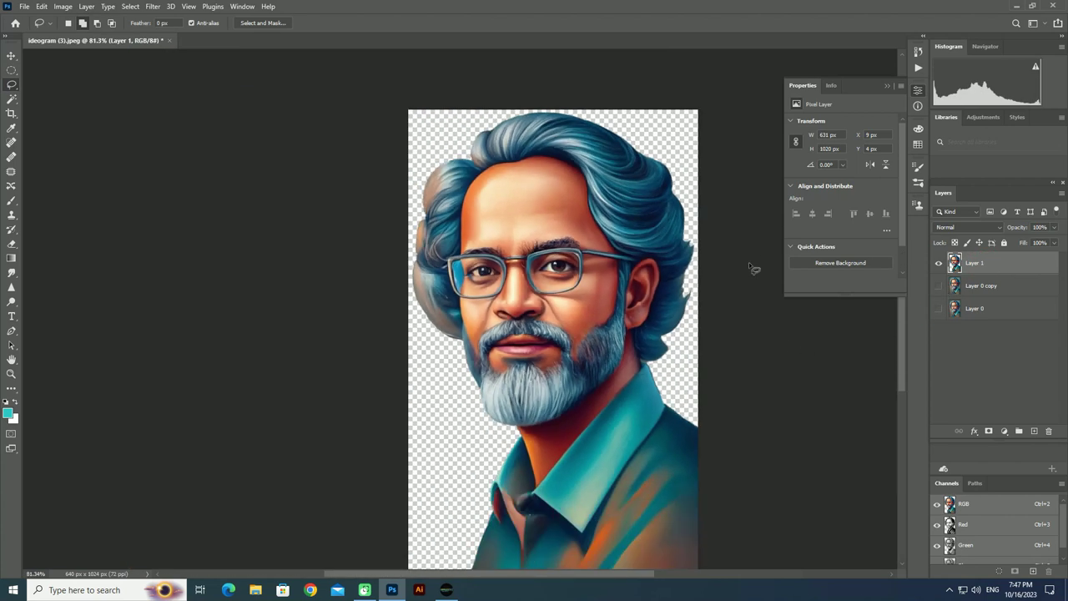
Add a white (ffffff) Solid Color fill layer above Layer 0 copy, beneath Layer 1.
left_click(988, 289)
left_click(1004, 432)
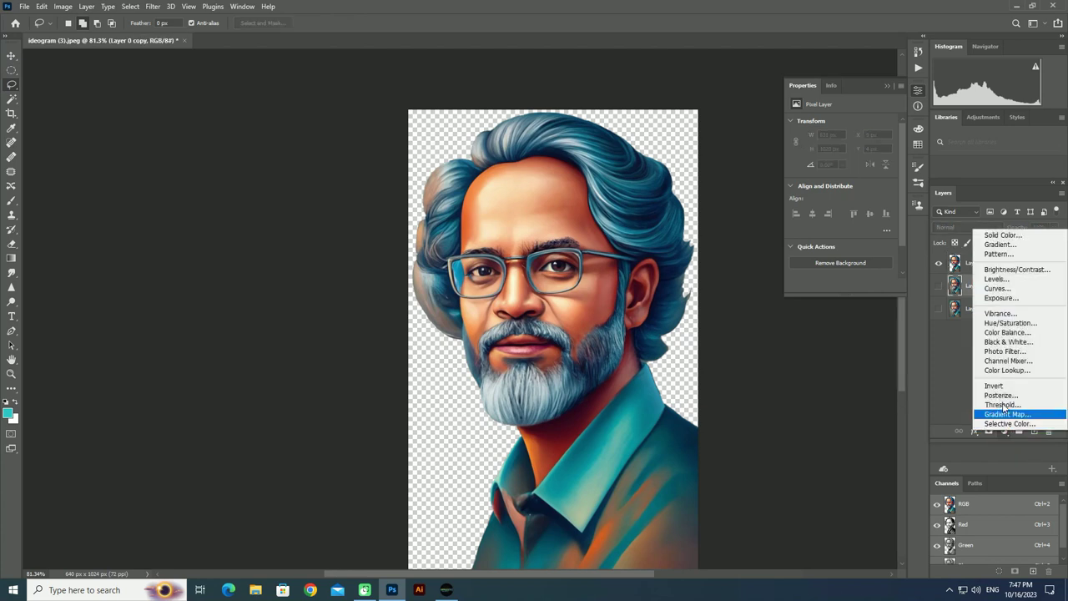
left_click(988, 237)
type("ffffff")
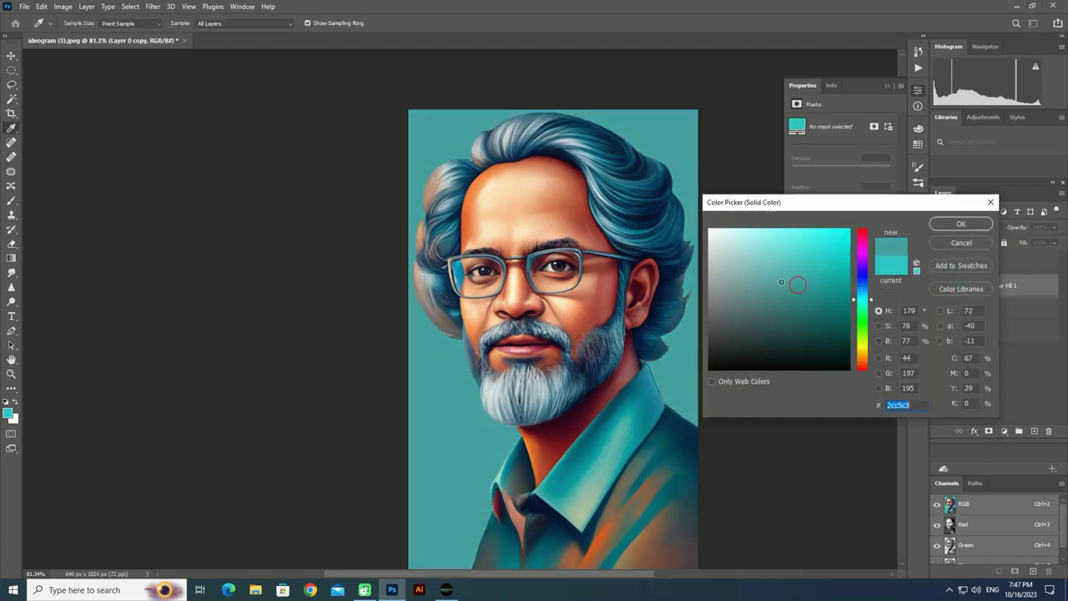
left_click(956, 227)
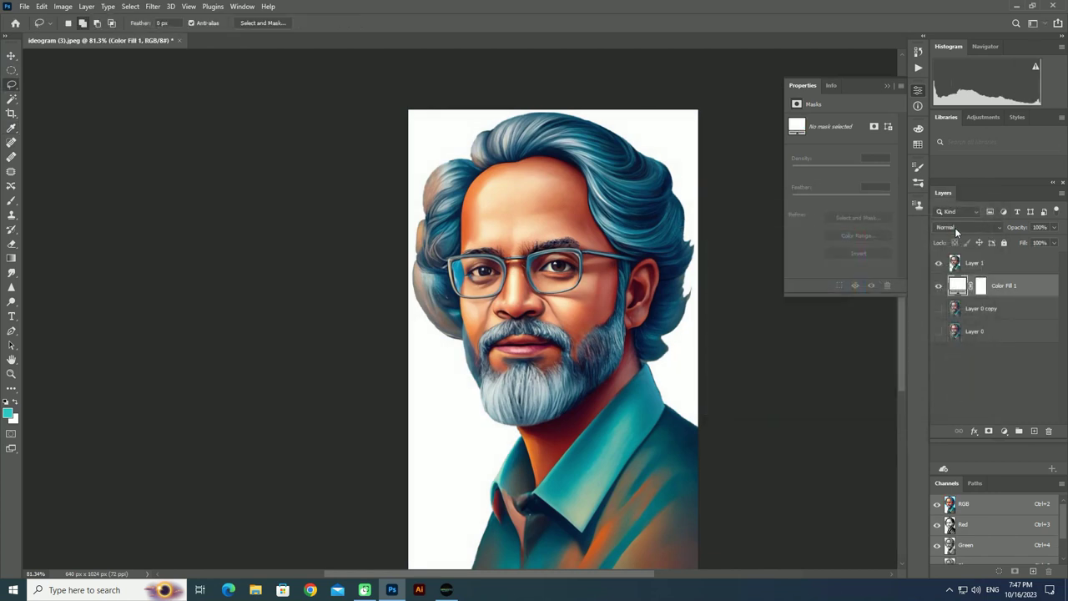
left_click(974, 265)
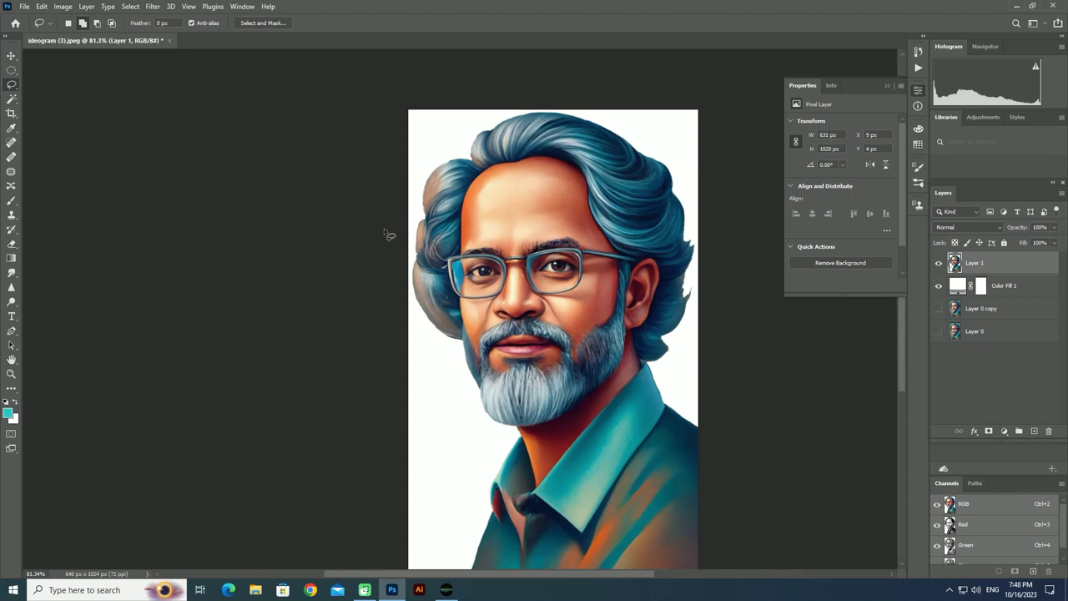
Add a Threshold adjustment layer and lower its level from 128 to 97.
left_click(1003, 431)
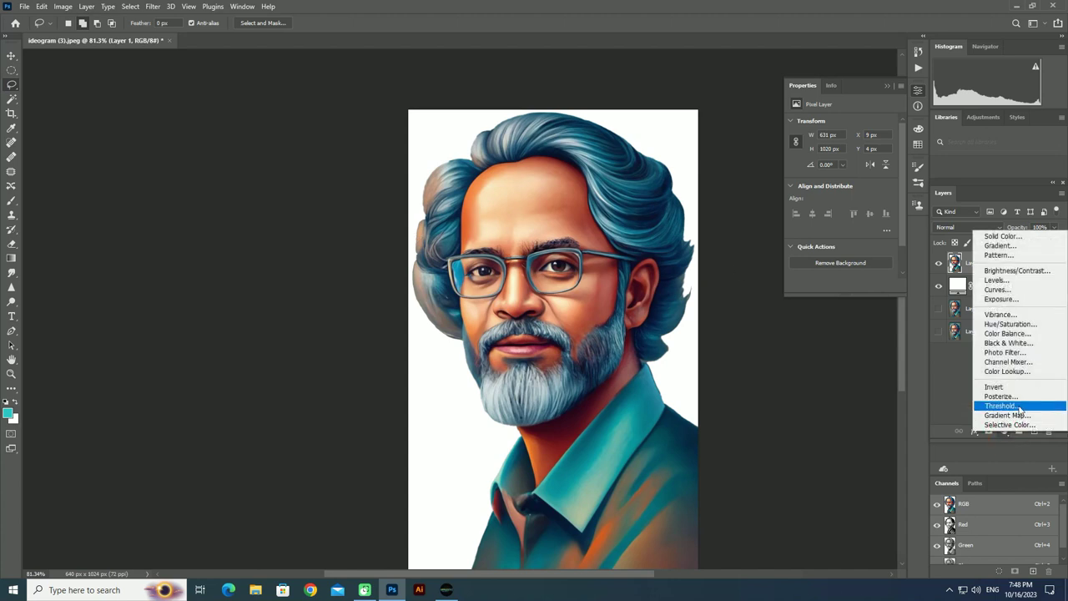
left_click(1001, 406)
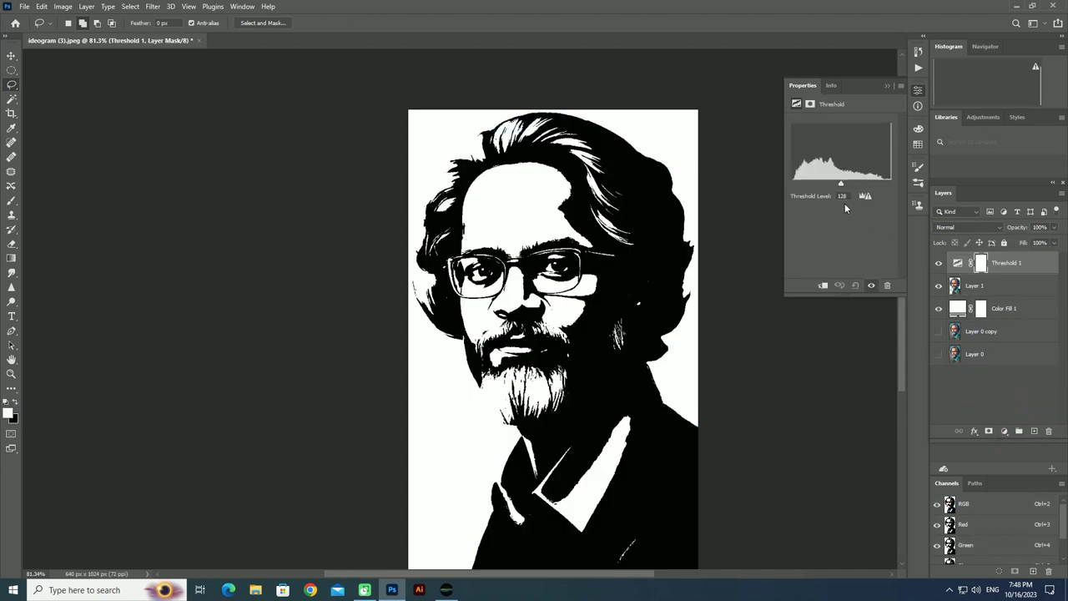
left_click_drag(840, 184, 828, 183)
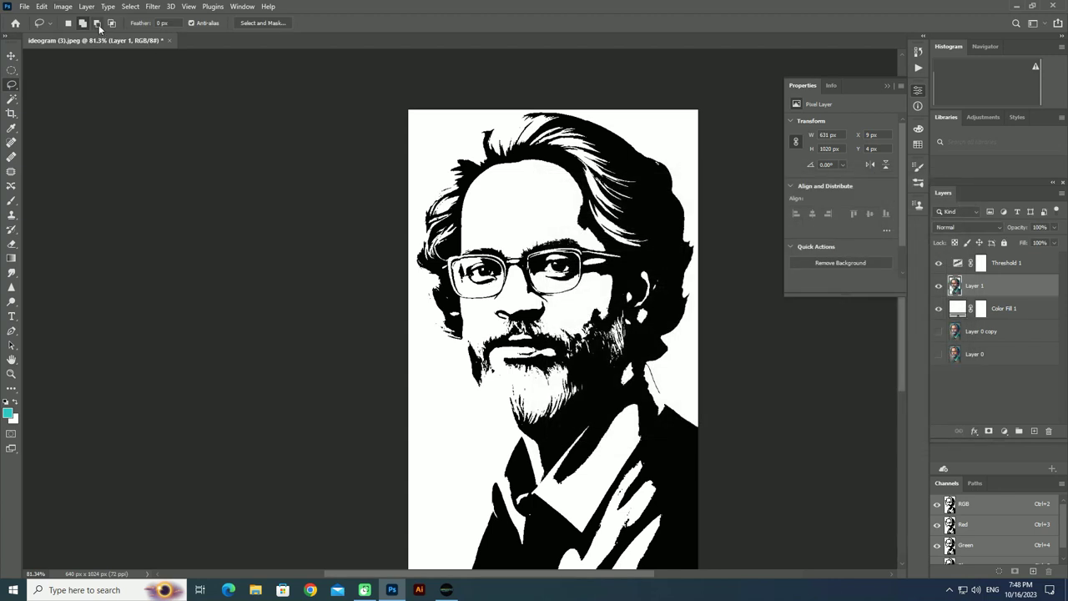
left_click(70, 7)
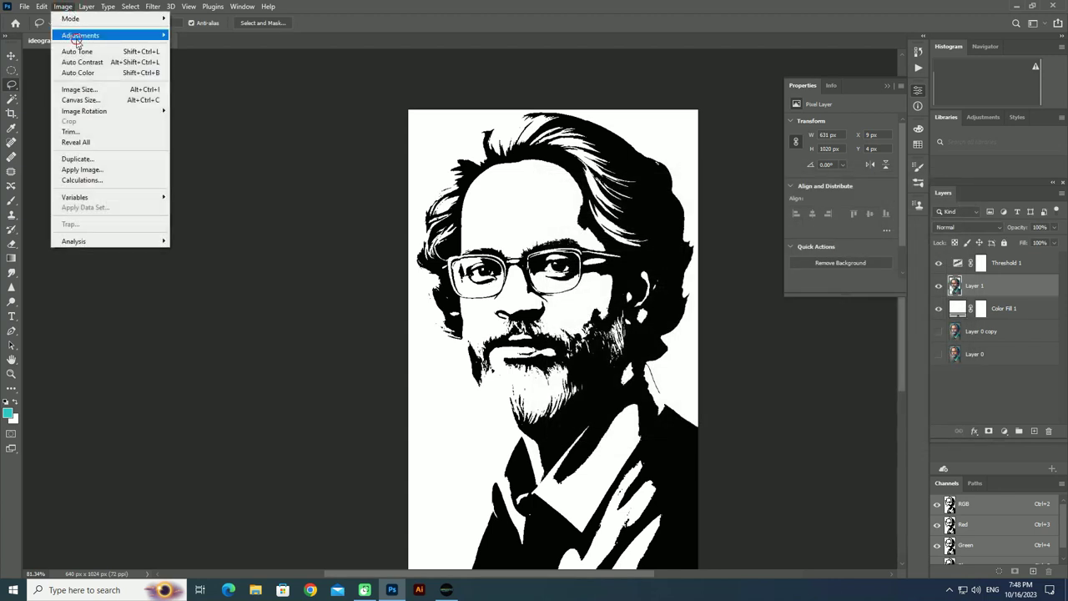
mouse_move(80, 35)
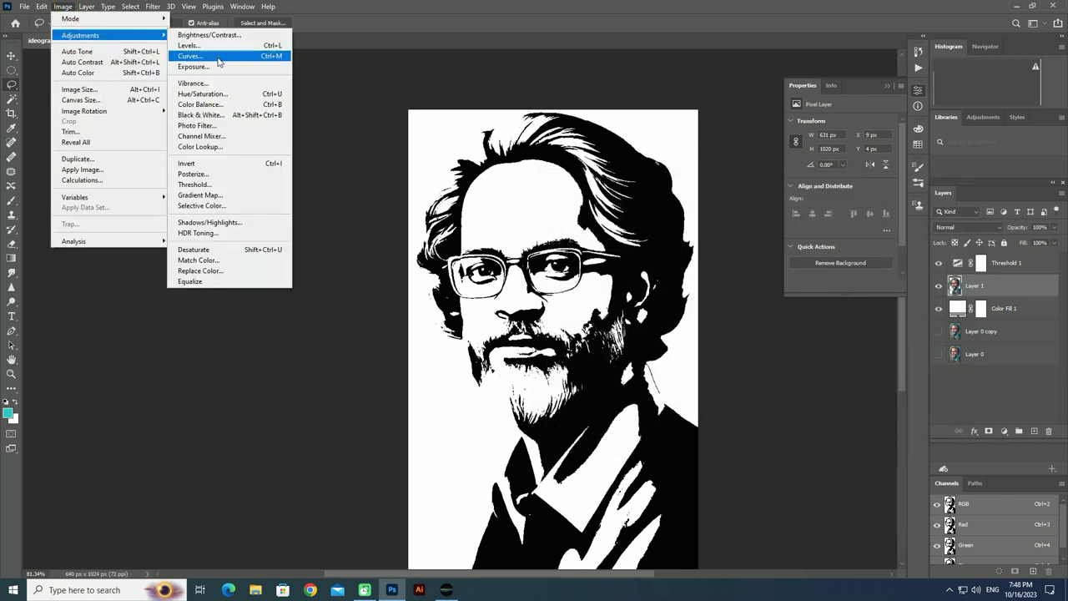
Apply Levels to Layer 1 with input levels 0, 0.93 and 193.
left_click(190, 45)
left_click_drag(624, 302, 784, 300)
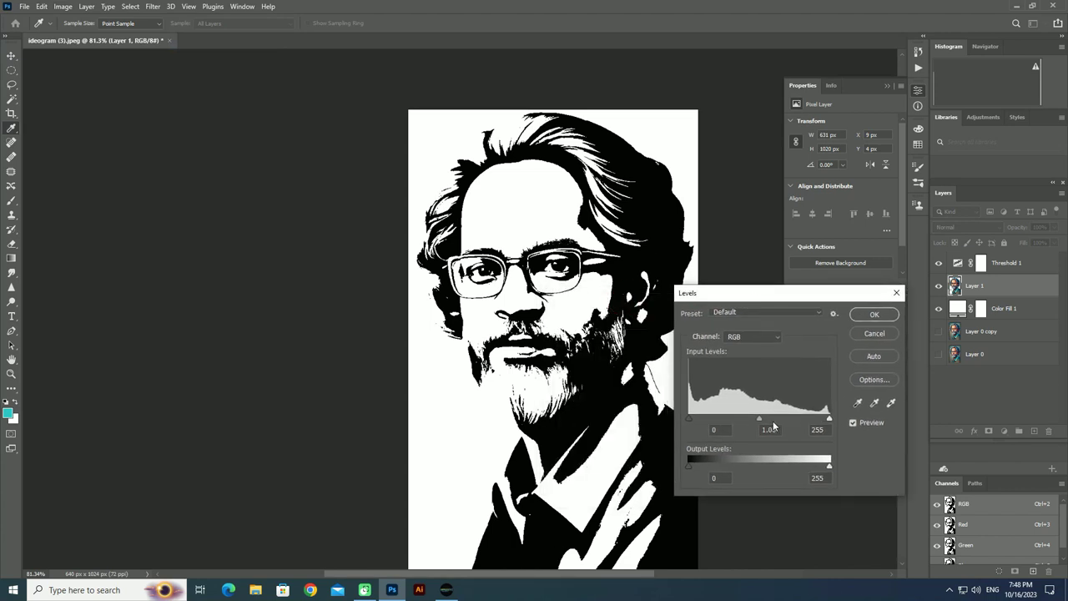
left_click_drag(760, 418, 761, 419)
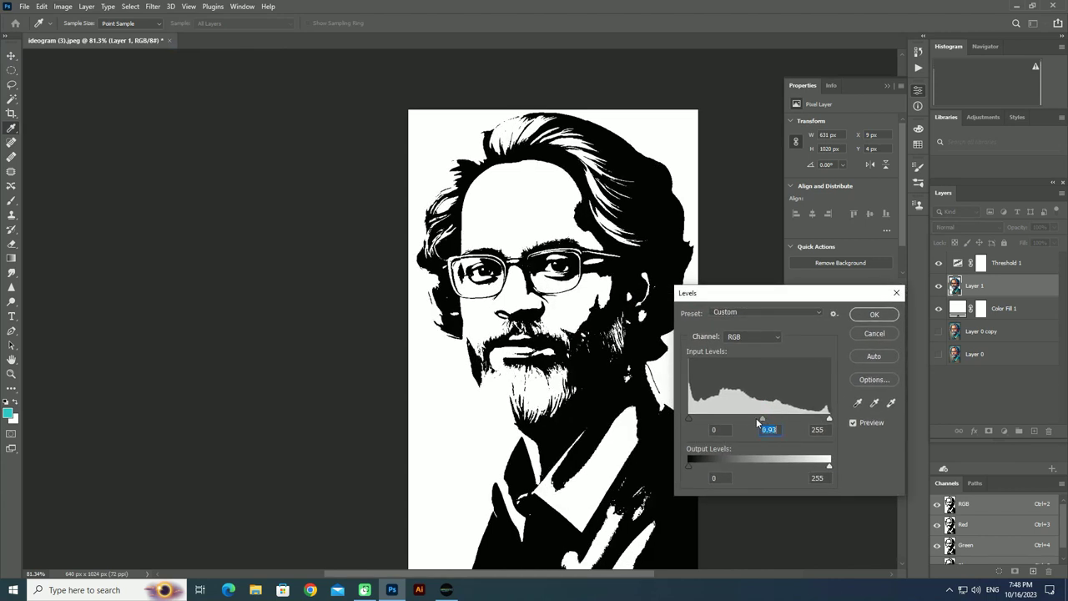
left_click_drag(687, 419, 676, 418)
left_click_drag(828, 420, 800, 422)
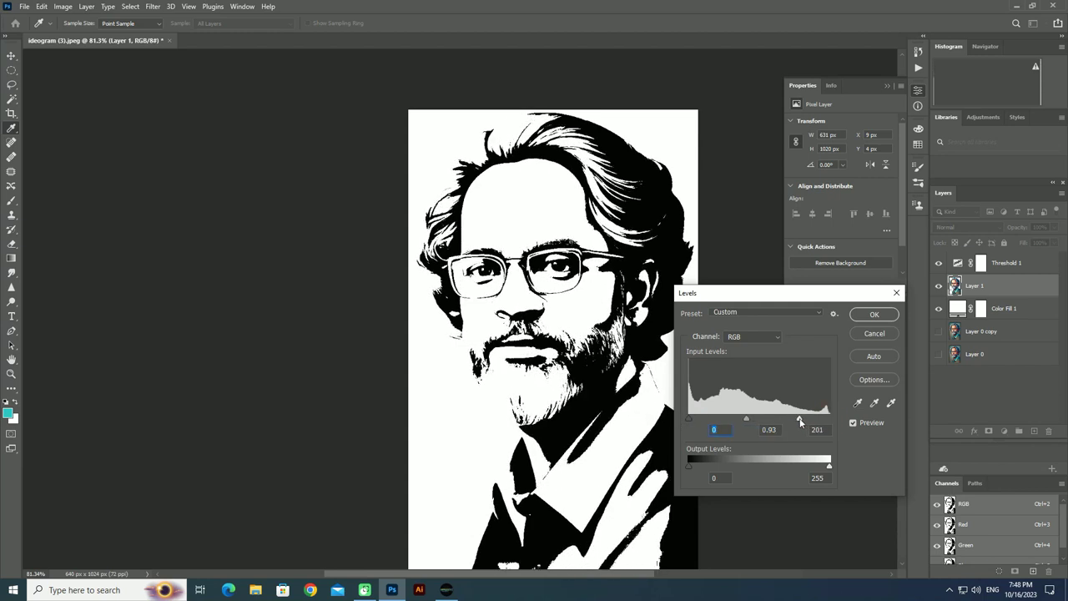
left_click_drag(800, 421, 795, 423)
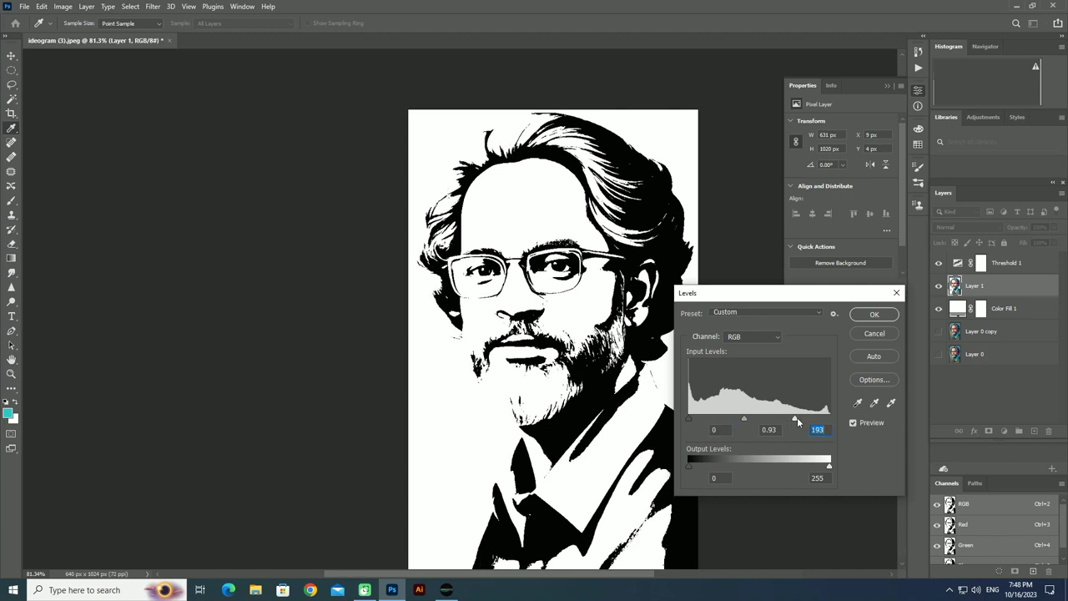
left_click(872, 315)
left_click(62, 7)
In Shadows/Highlights, raise the highlights amount to 85% with tone 62.
mouse_move(80, 35)
left_click(209, 222)
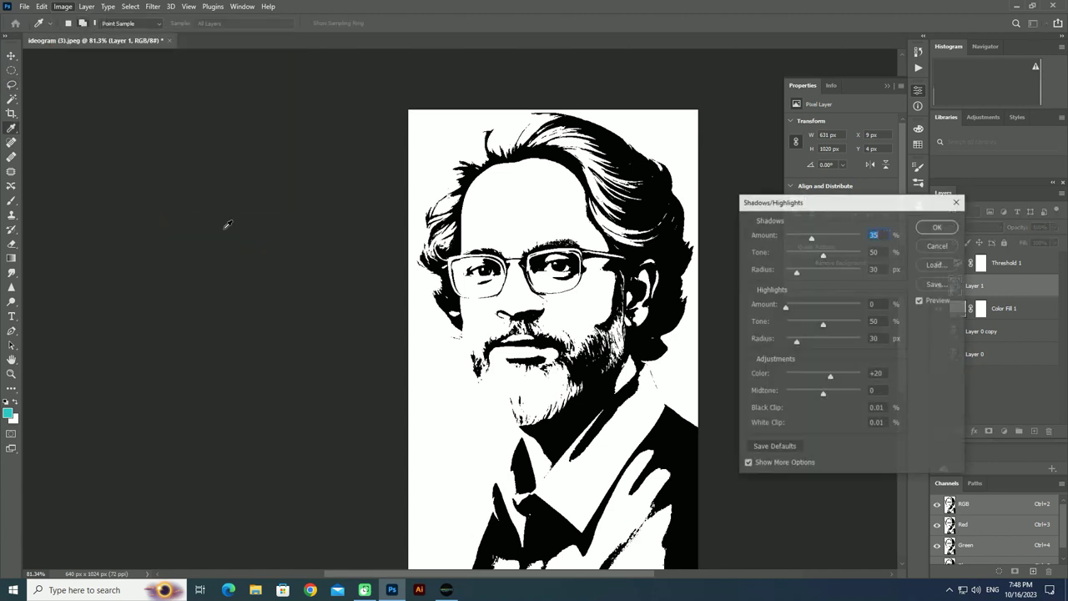
mouse_move(813, 240)
left_mouse_down()
mouse_move(831, 250)
mouse_move(802, 270)
left_mouse_up()
left_click_drag(787, 309, 824, 312)
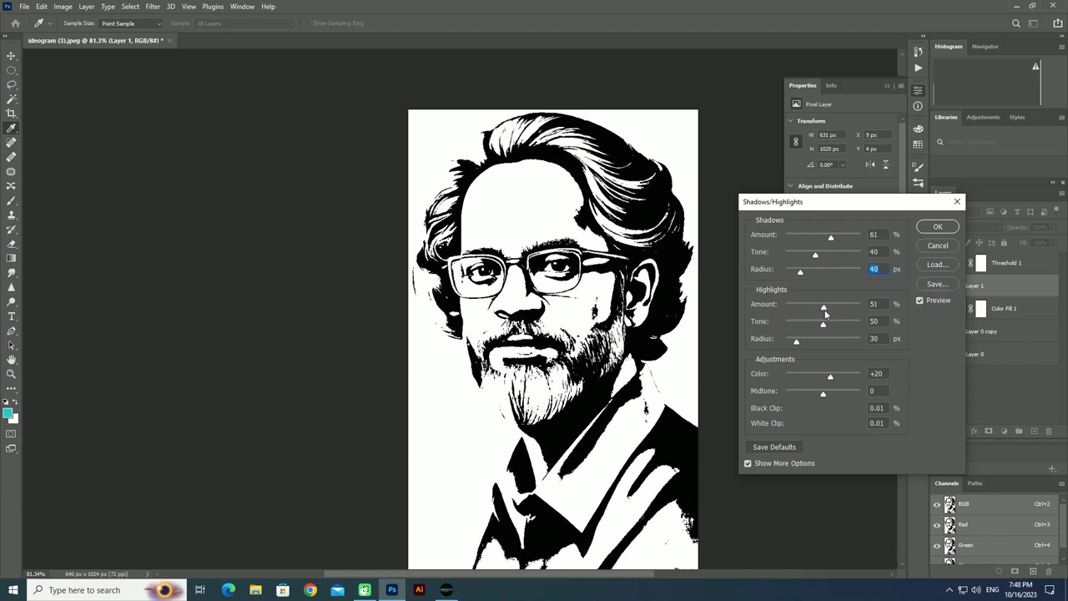
left_click_drag(824, 312, 849, 312)
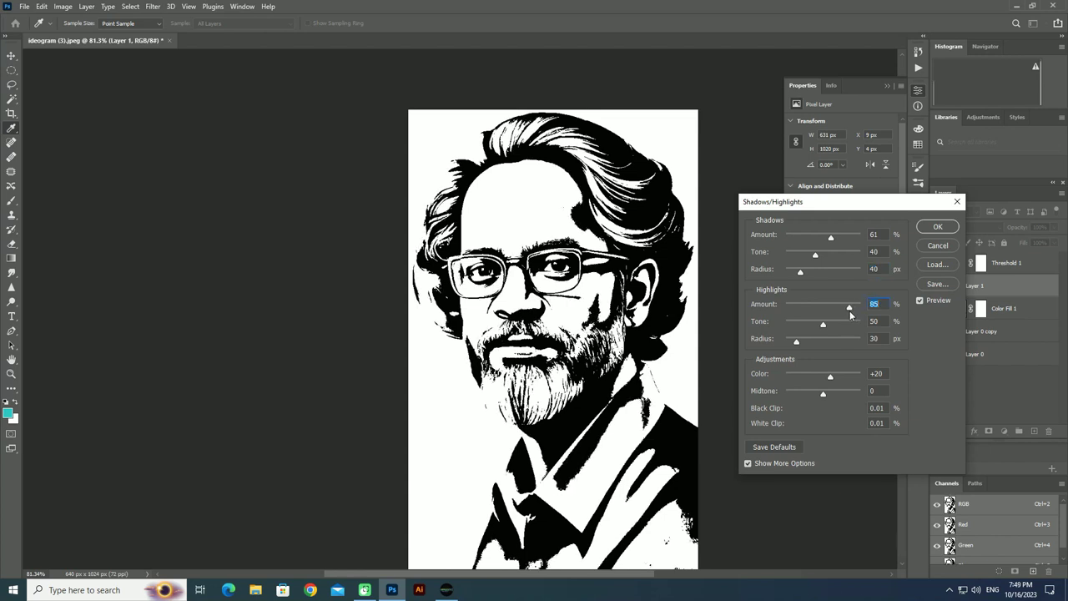
left_click_drag(825, 327, 833, 325)
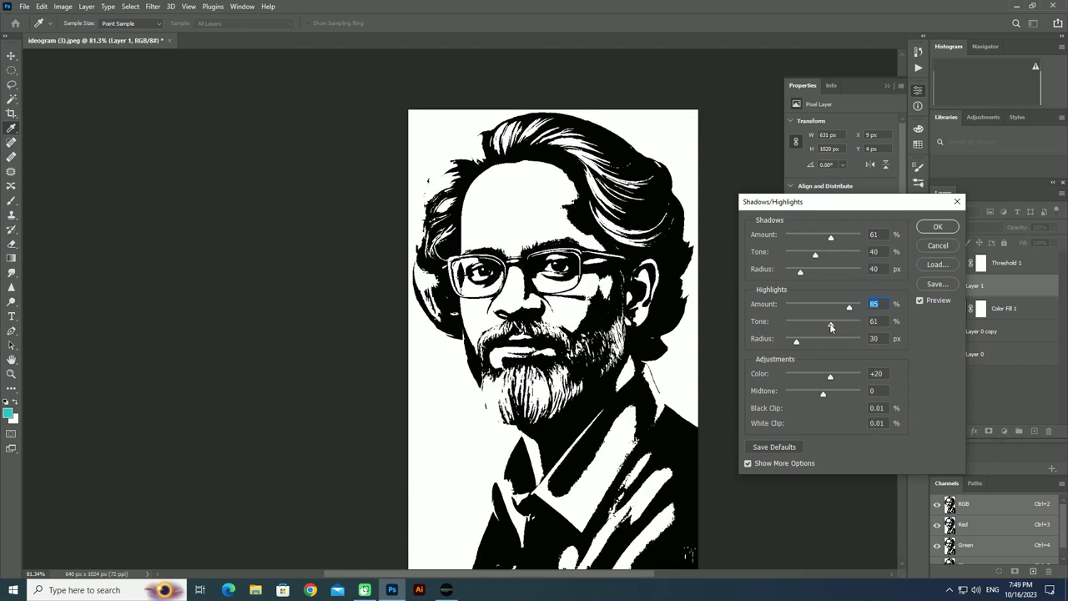
Set shadows to 93%, tone 49, radius 24 px, and highlights radius to 9 px.
left_click_drag(836, 237, 855, 237)
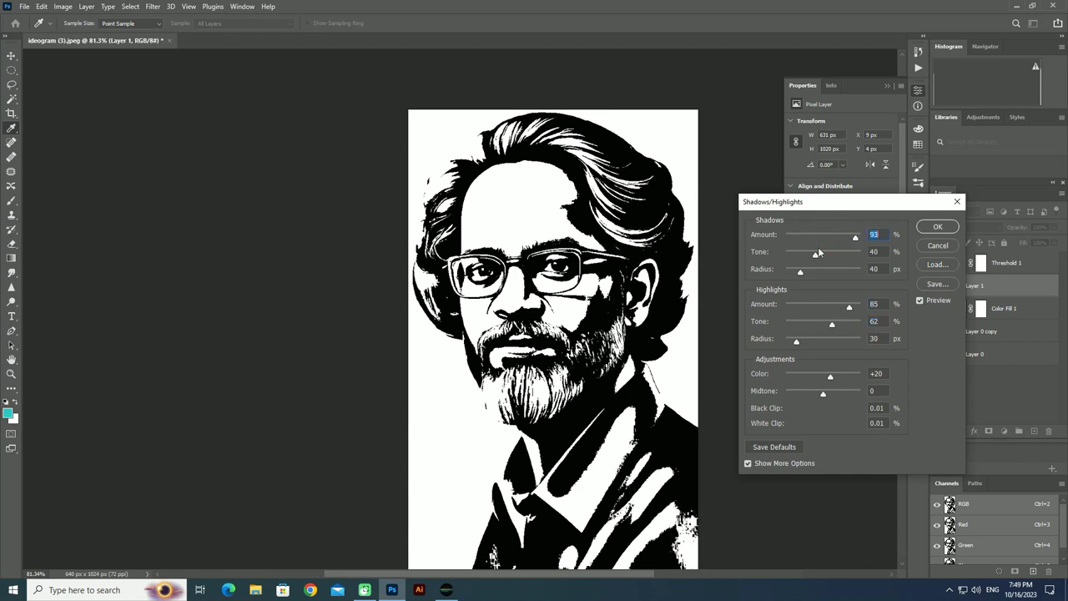
left_click_drag(812, 254, 825, 254)
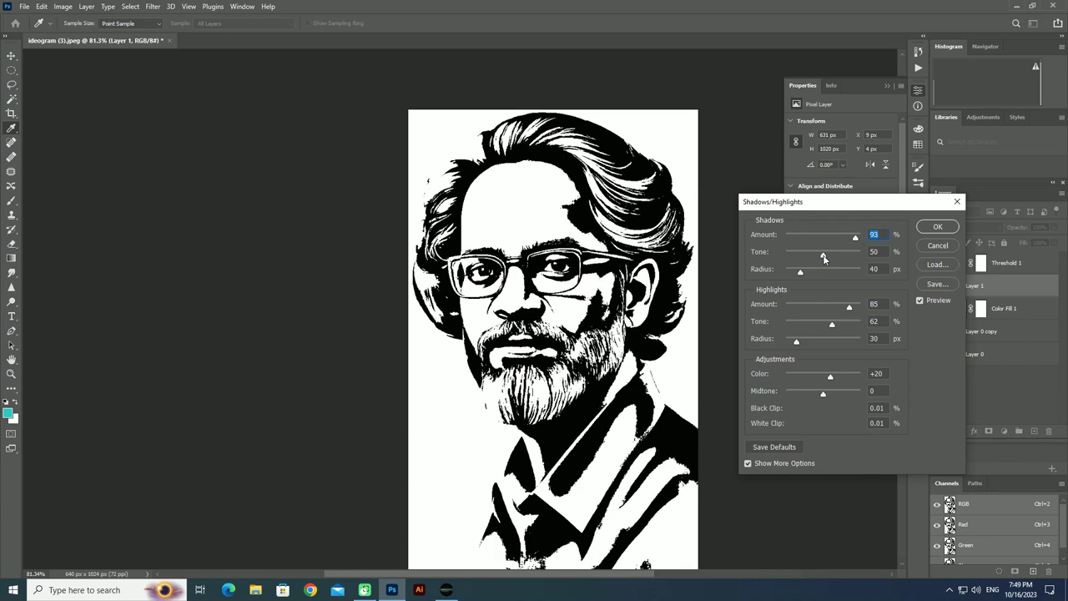
left_click_drag(825, 254, 791, 272)
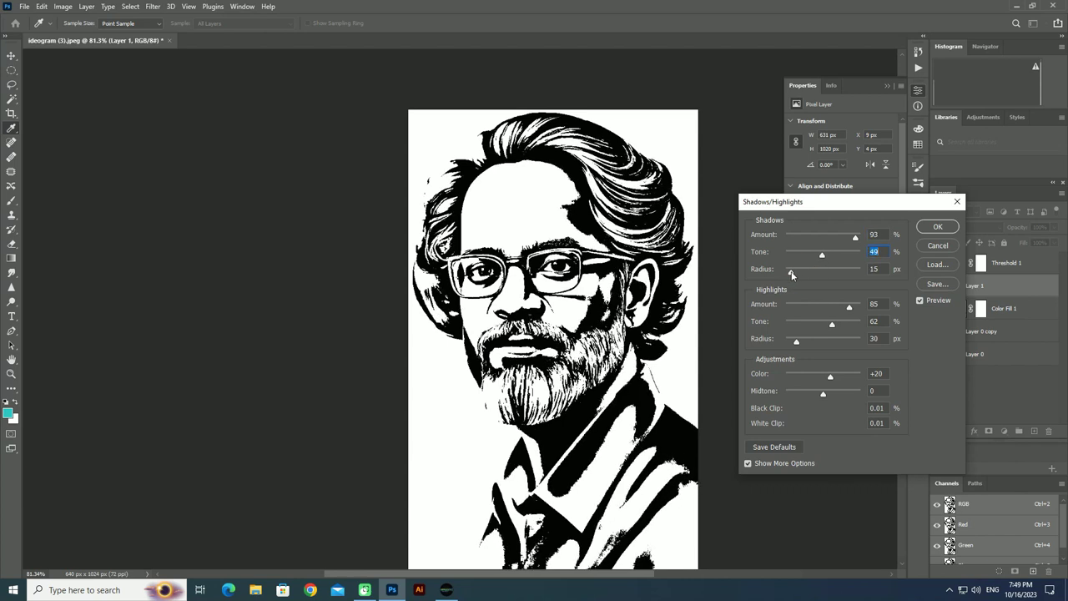
left_click_drag(793, 274, 794, 272)
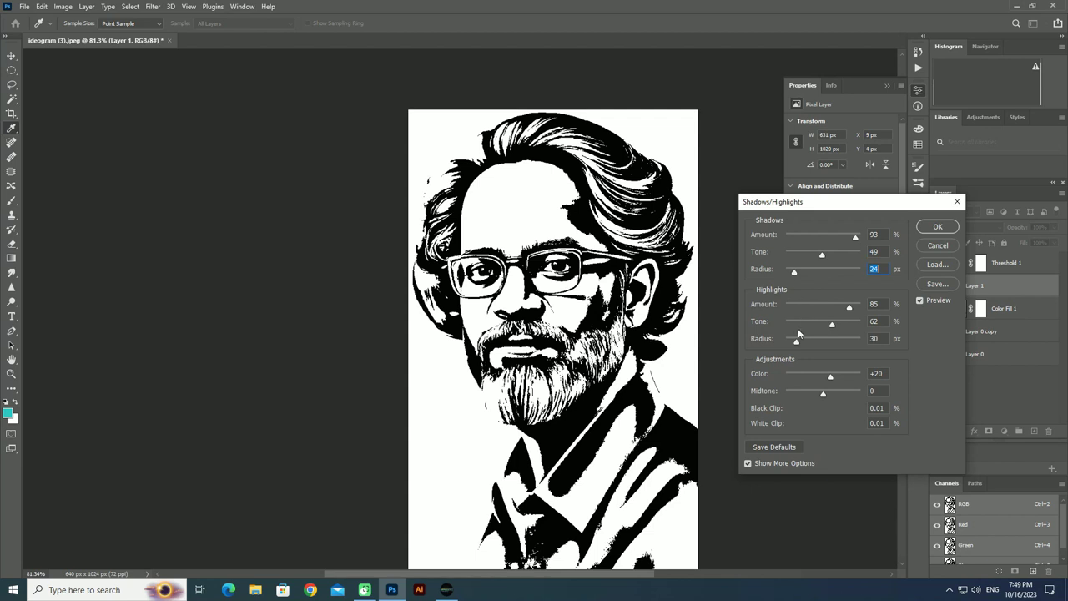
left_click_drag(796, 342, 789, 341)
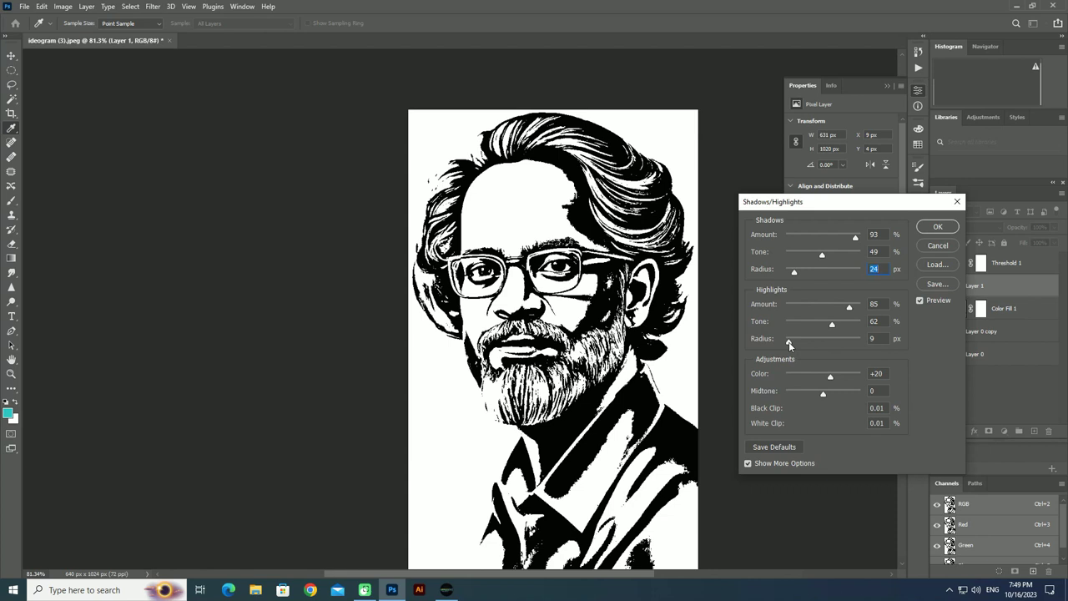
left_click(788, 341)
Apply the Shadows/Highlights settings and convert Layer 1 to a smart object.
left_click(937, 227)
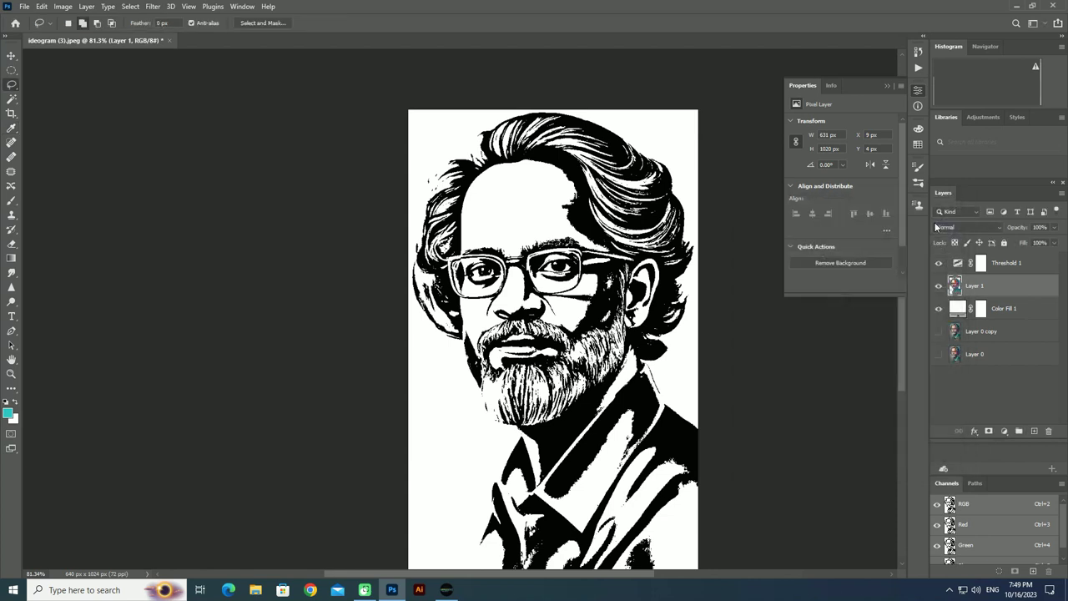
right_click(987, 287)
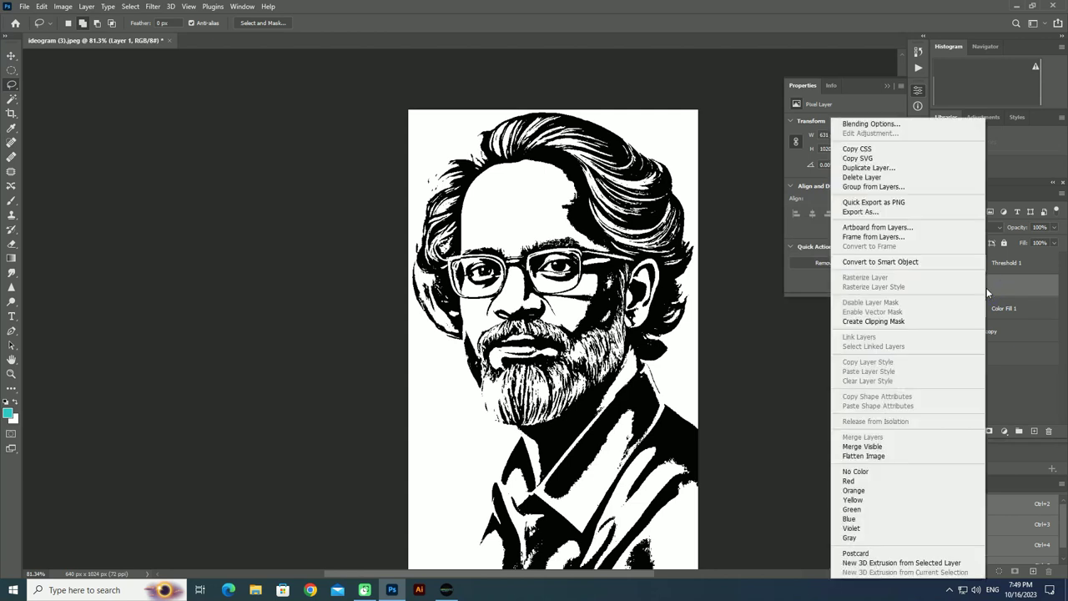
left_click(926, 263)
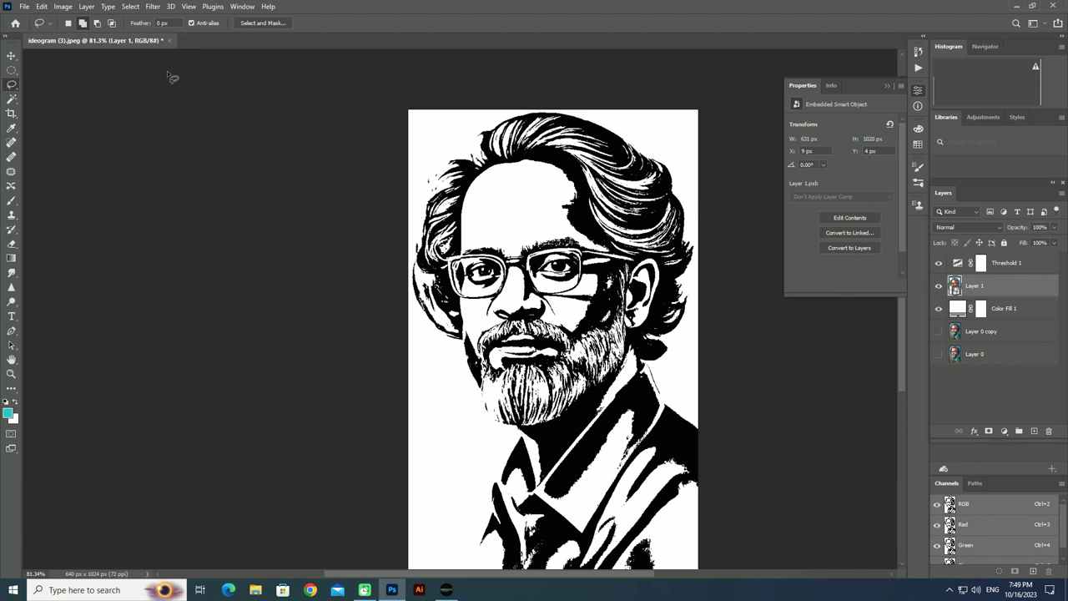
Apply an Oil Paint smart filter with stylization 6.8 and cleanliness 6.3.
left_click(131, 8)
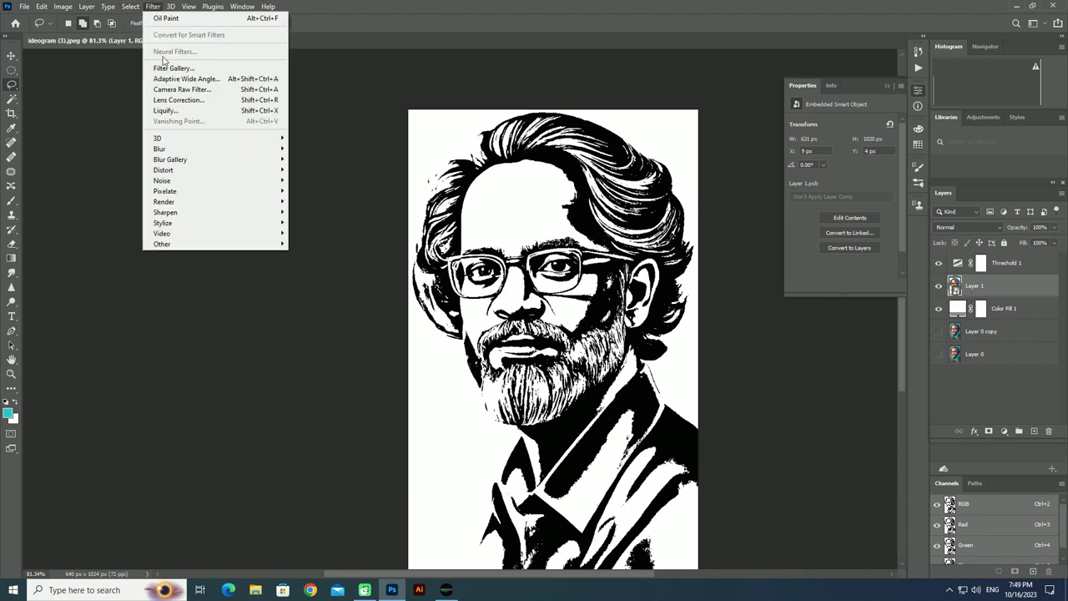
mouse_move(162, 223)
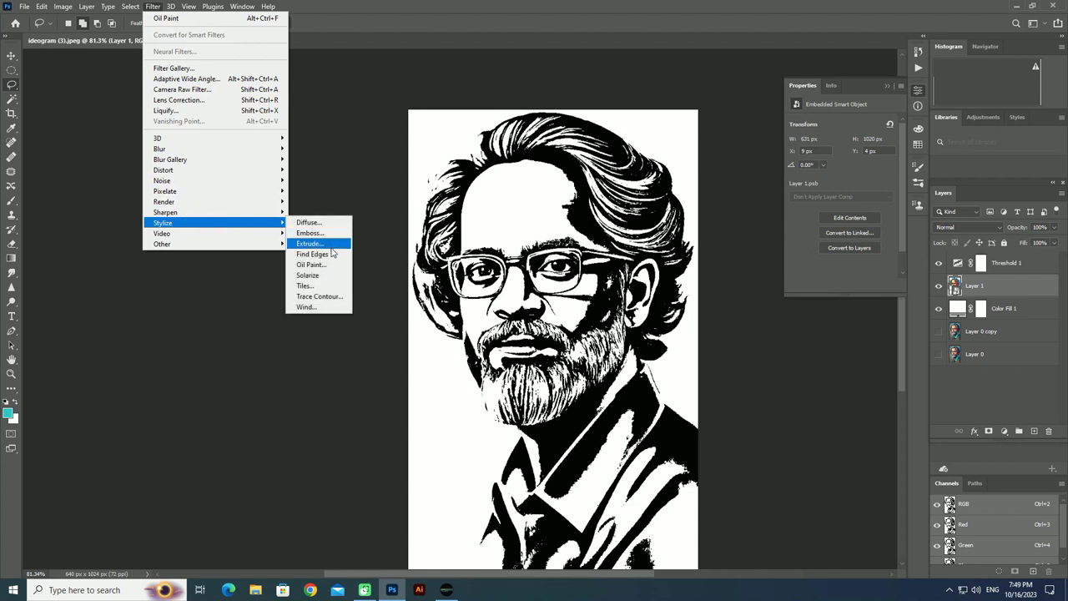
left_click(311, 264)
left_click_drag(508, 292, 446, 248)
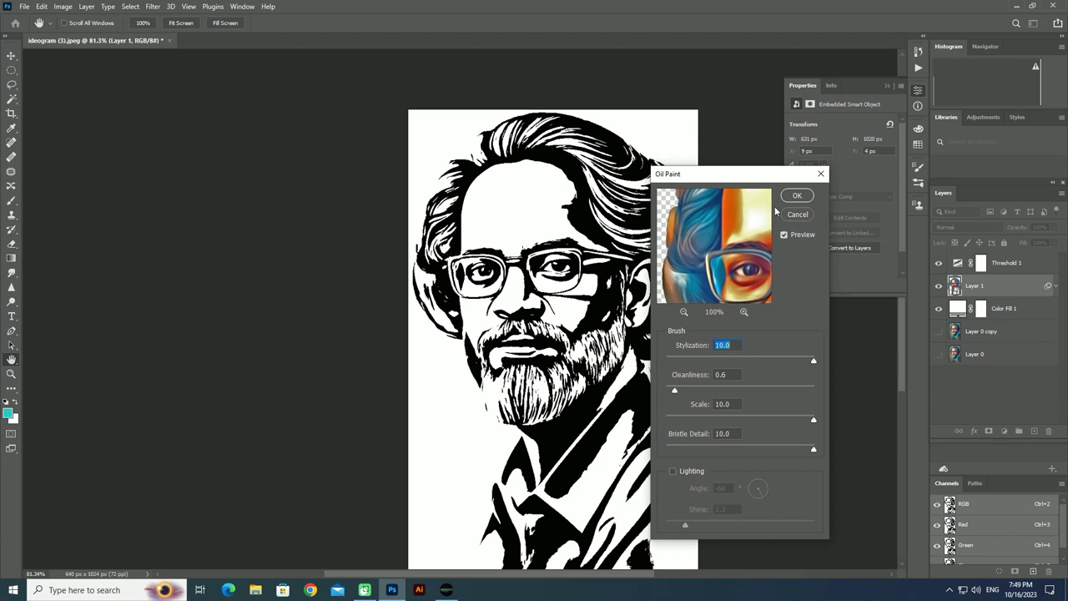
left_click_drag(674, 390, 704, 389)
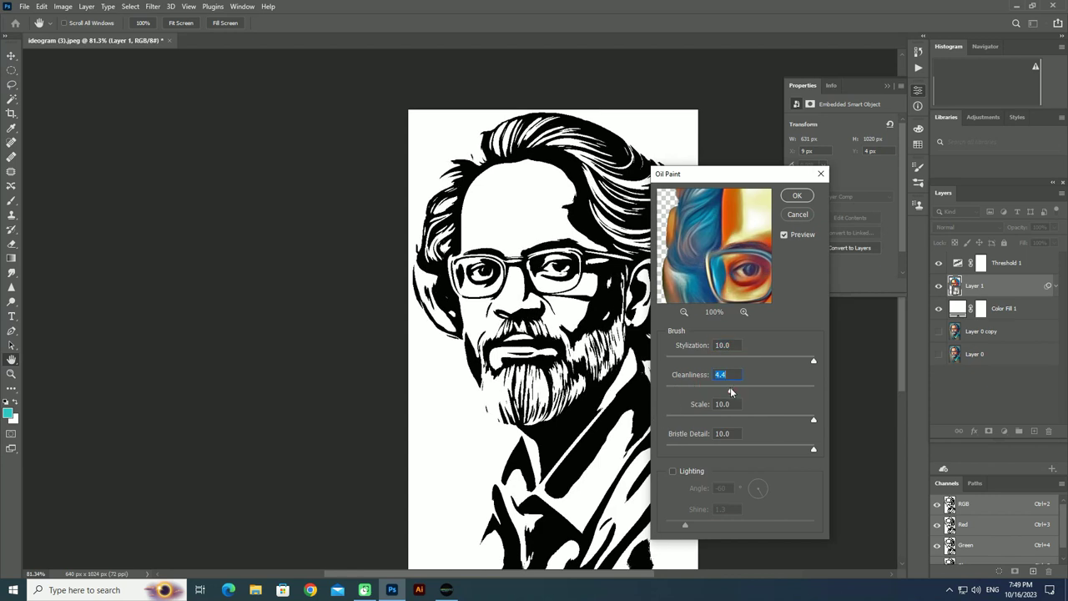
mouse_move(766, 391)
left_mouse_down()
mouse_move(780, 394)
mouse_move(760, 397)
left_mouse_up()
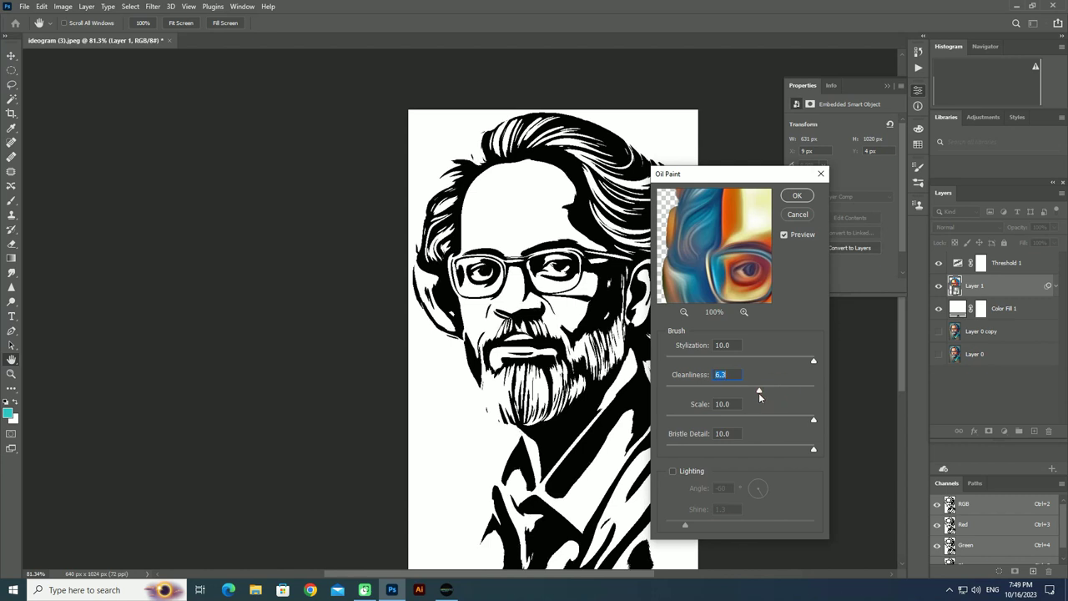
left_click_drag(803, 359, 765, 361)
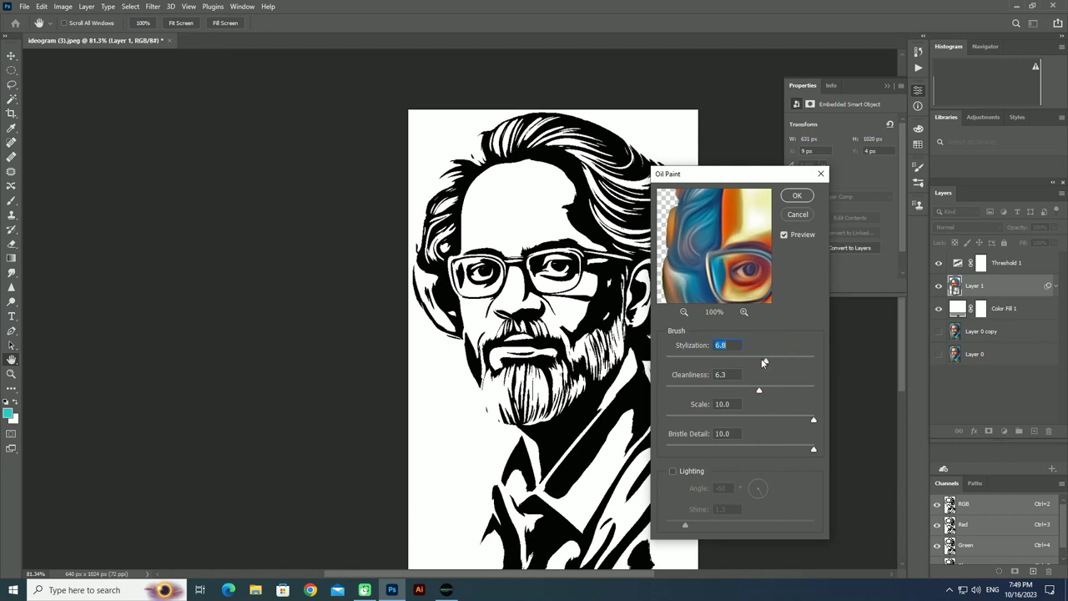
left_click(797, 196)
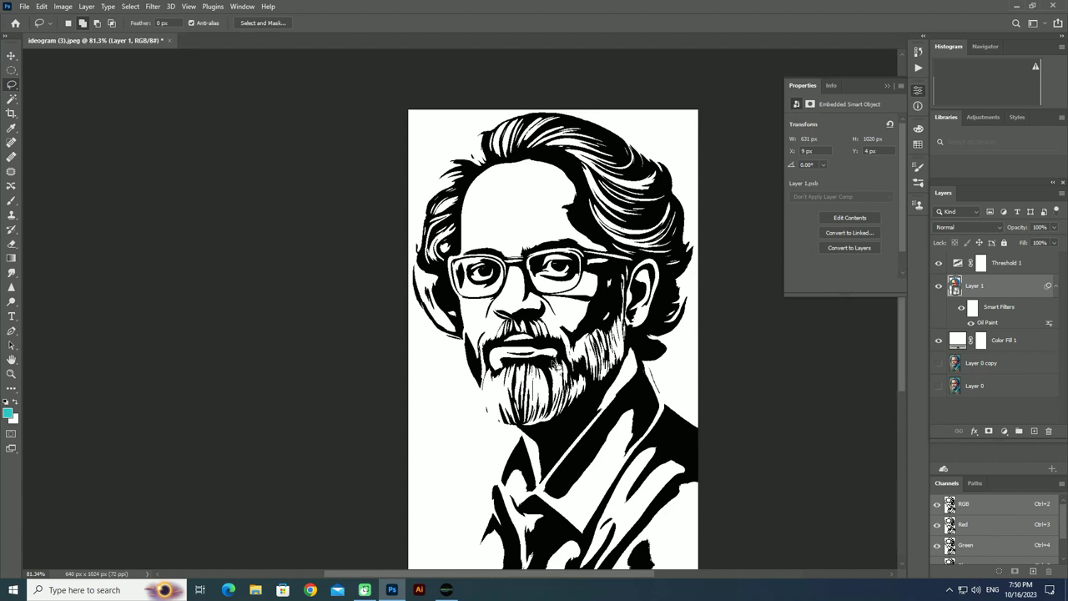
Zoom in and out over the face to inspect the smoothed portrait.
scroll(528, 343, "up", 3)
scroll(528, 343, "up", 3)
scroll(528, 343, "up", 2)
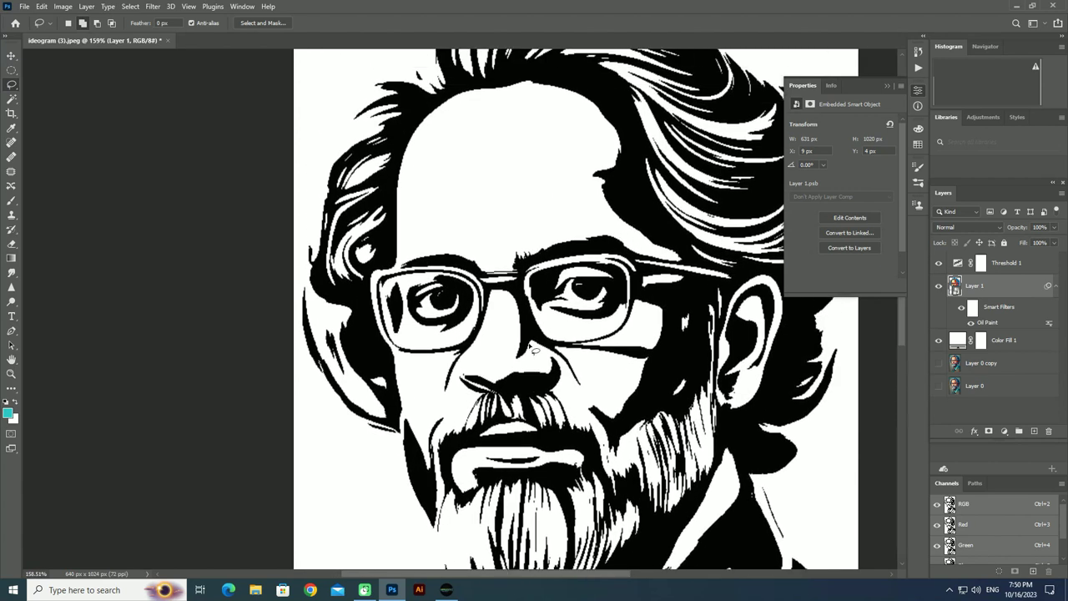
scroll(528, 344, "up", 1)
scroll(528, 344, "up", 2)
scroll(531, 348, "up", 2)
scroll(529, 348, "down", 3)
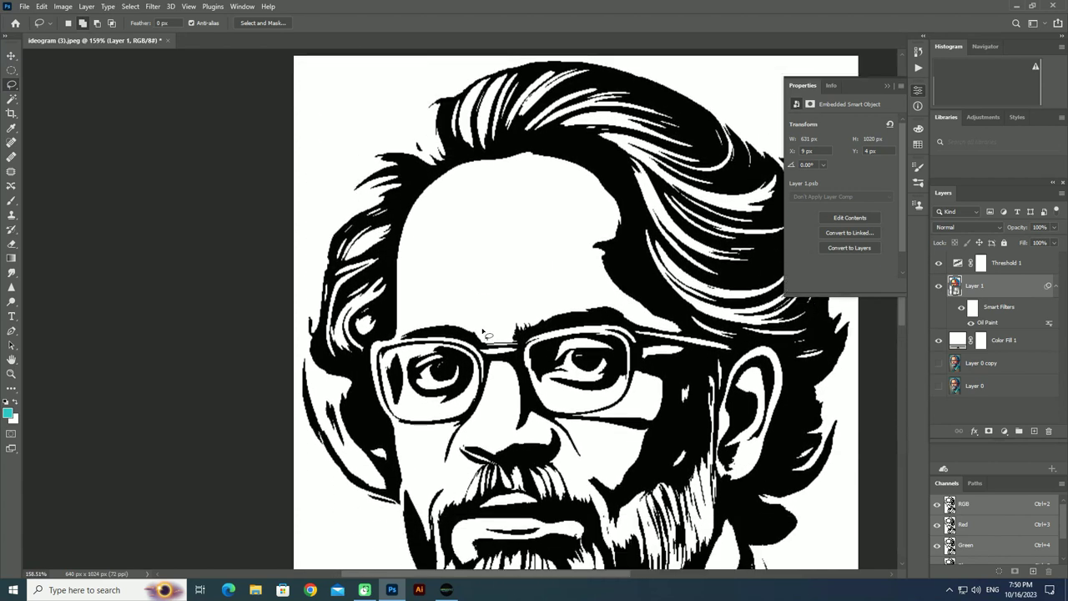
scroll(500, 334, "down", 1)
scroll(457, 309, "down", 2)
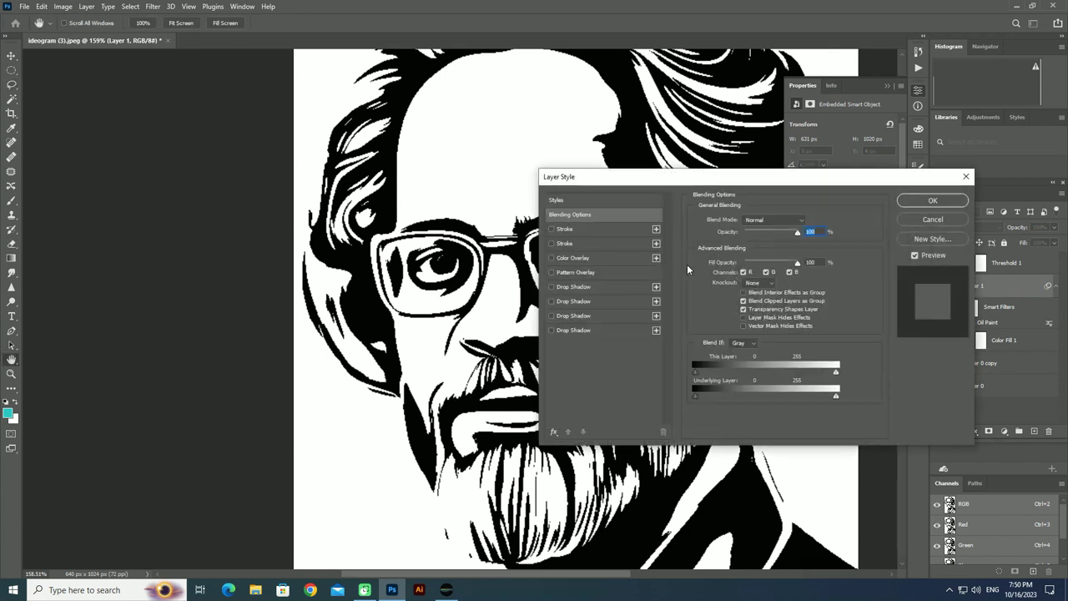
Add a black, fully opaque 1 px Stroke effect to Layer 1.
left_click(559, 245)
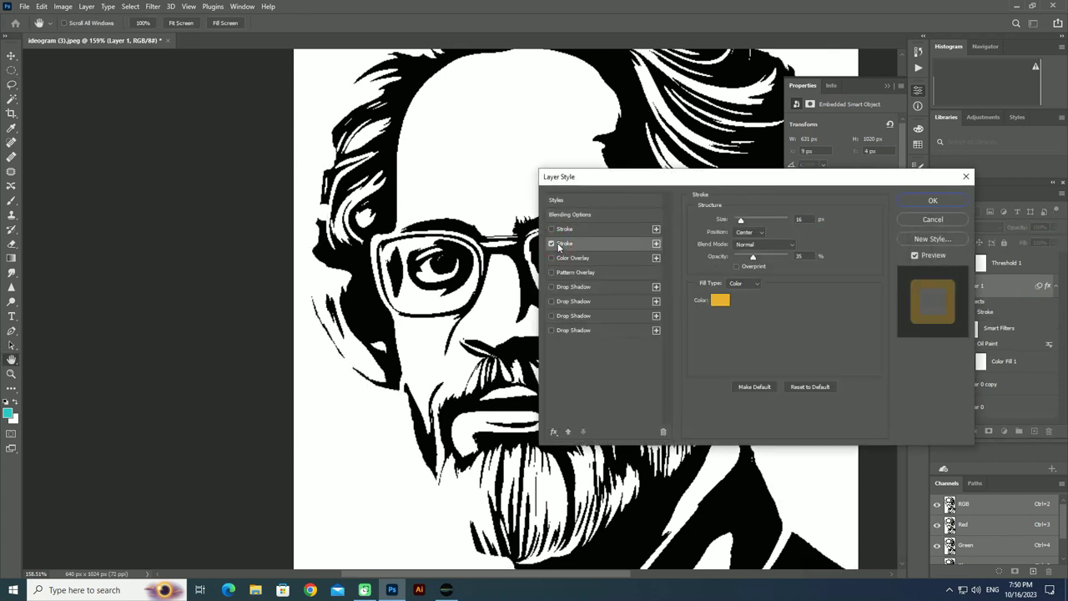
left_click(719, 301)
type("000000")
left_click(961, 223)
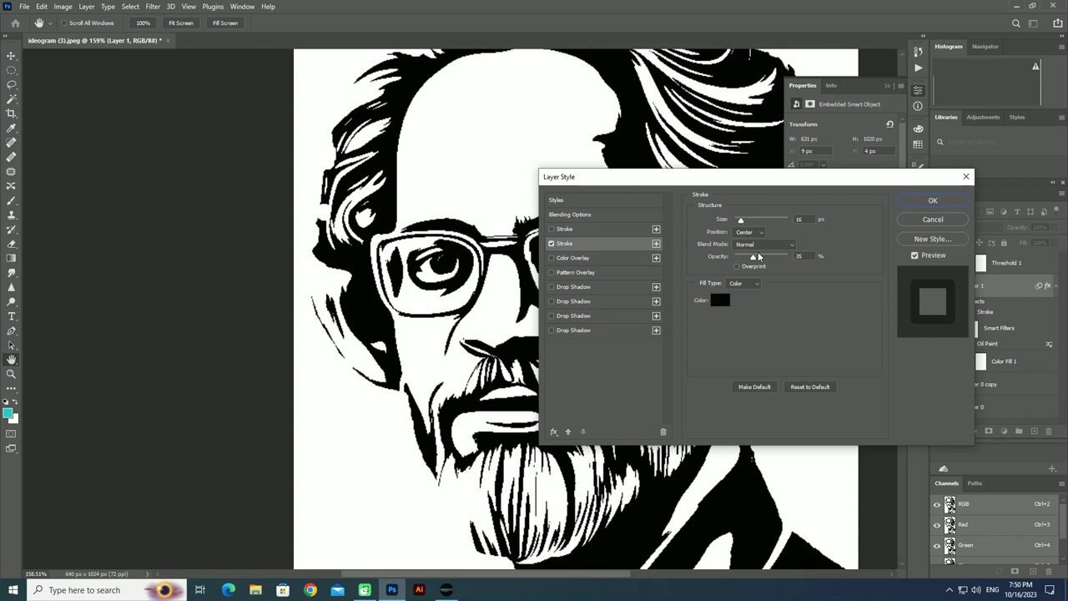
left_click_drag(752, 260, 787, 257)
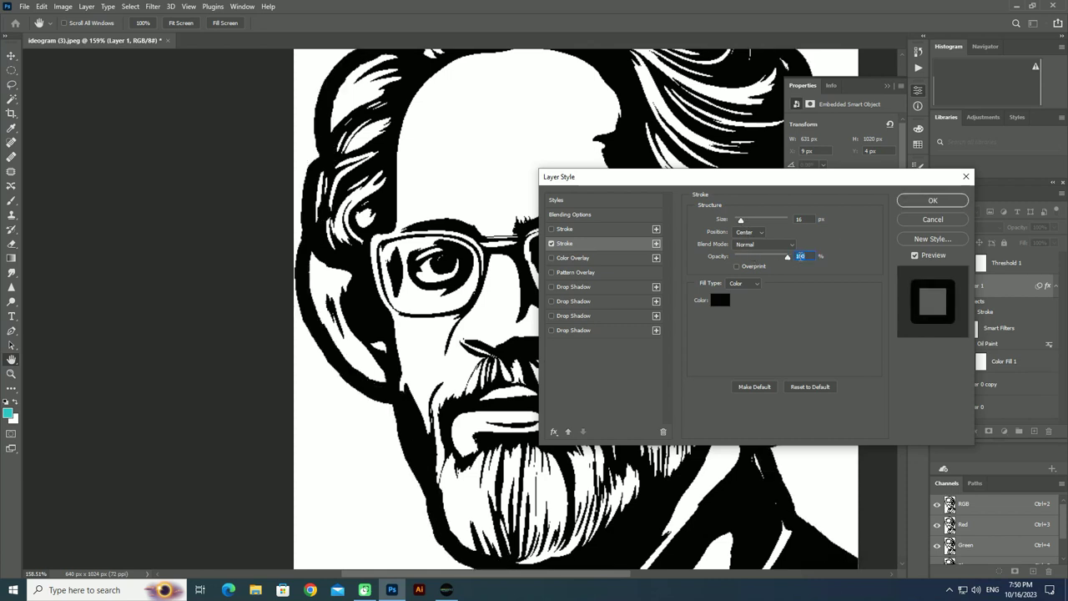
left_click_drag(743, 223, 737, 224)
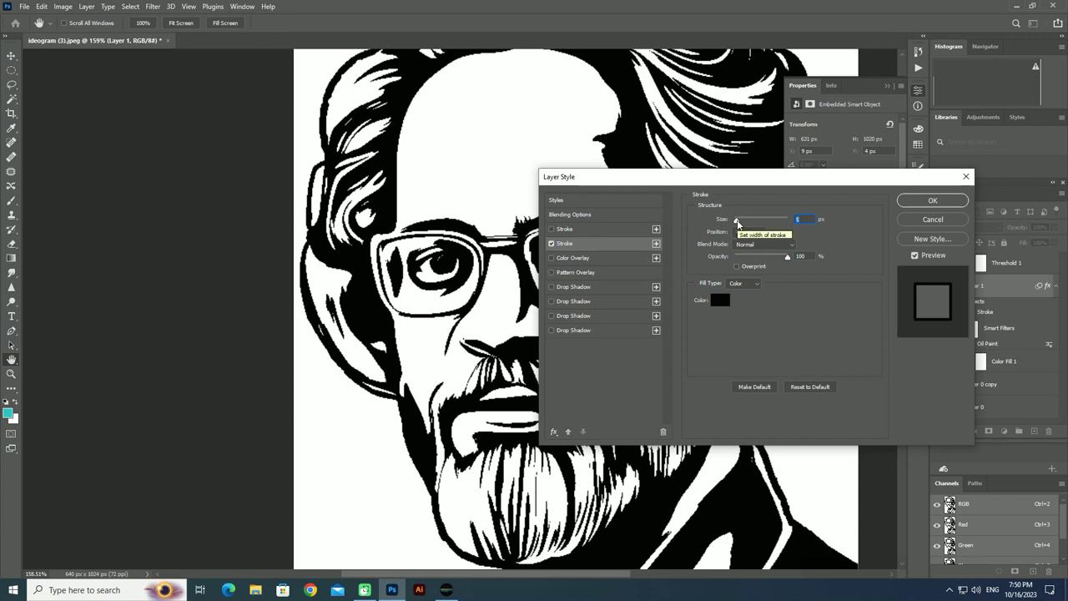
left_click_drag(737, 223, 735, 224)
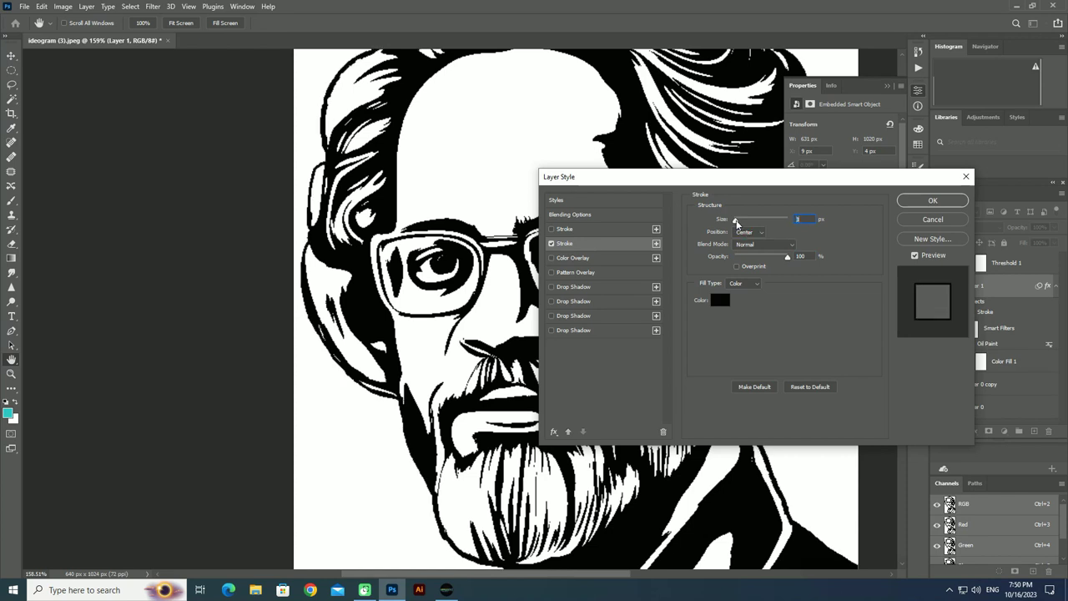
left_click(932, 200)
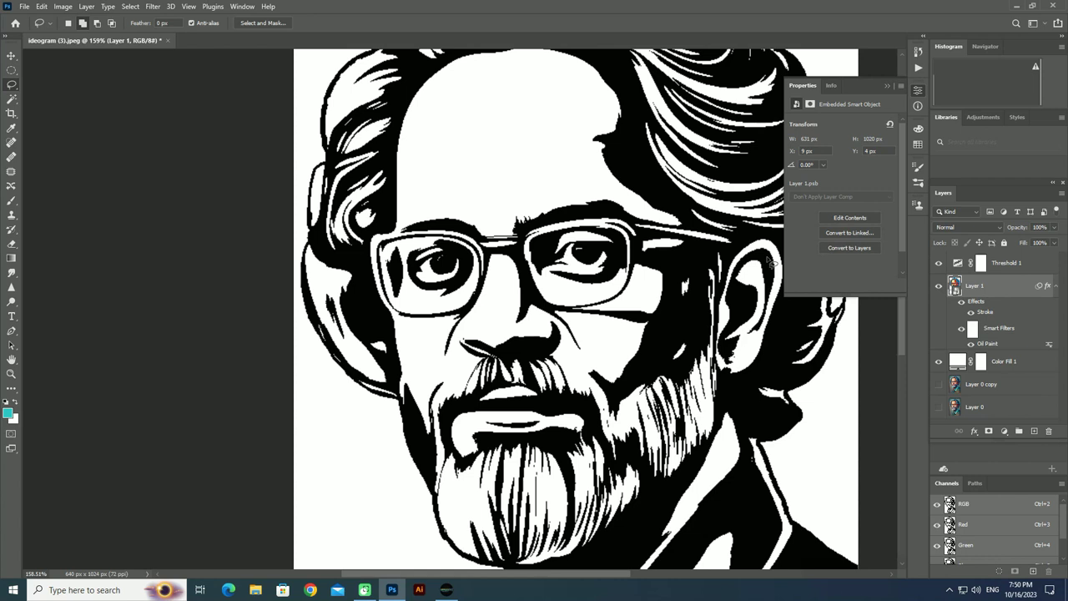
scroll(751, 276, "down", 5)
mouse_move(693, 278)
left_mouse_down()
mouse_move(596, 260)
mouse_move(592, 238)
mouse_move(555, 253)
left_mouse_up()
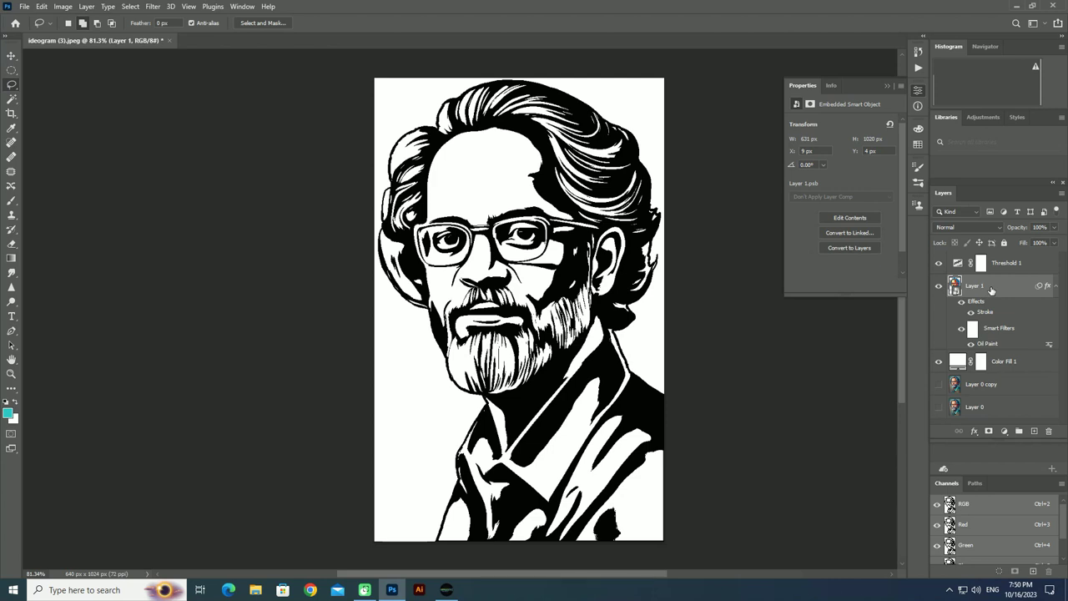
Stamp visible layers into Layer 2, move it to the top, and magic-wand the white face.
key("ctrl+shift+alt+e")
left_click_drag(981, 289, 974, 261)
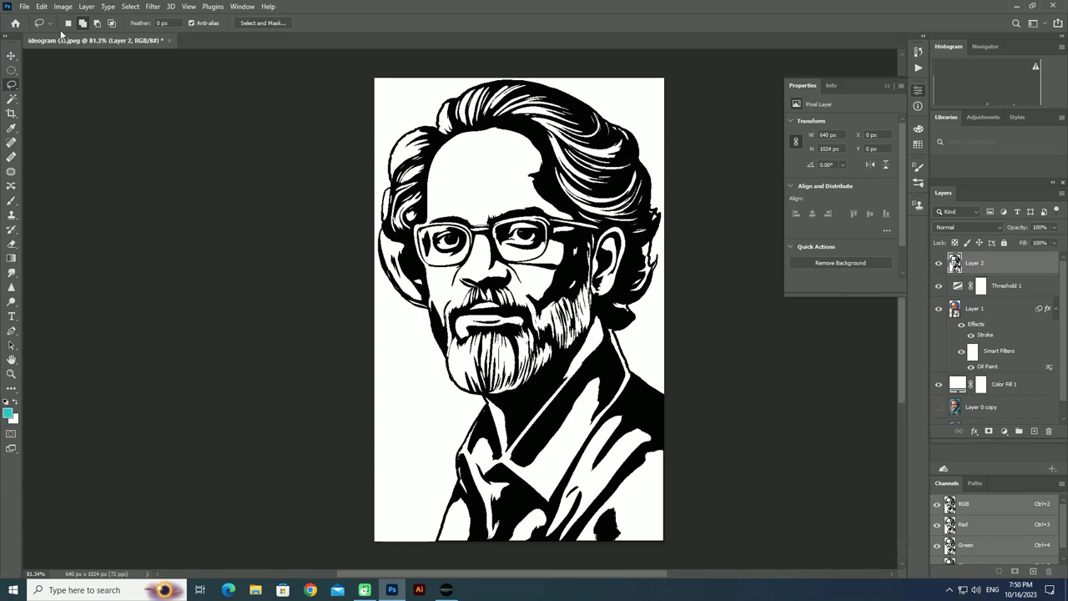
left_click(12, 98)
left_click(479, 188)
Extend the selection to all similar white areas, then invert it to the black ink.
left_click(63, 7)
mouse_move(130, 7)
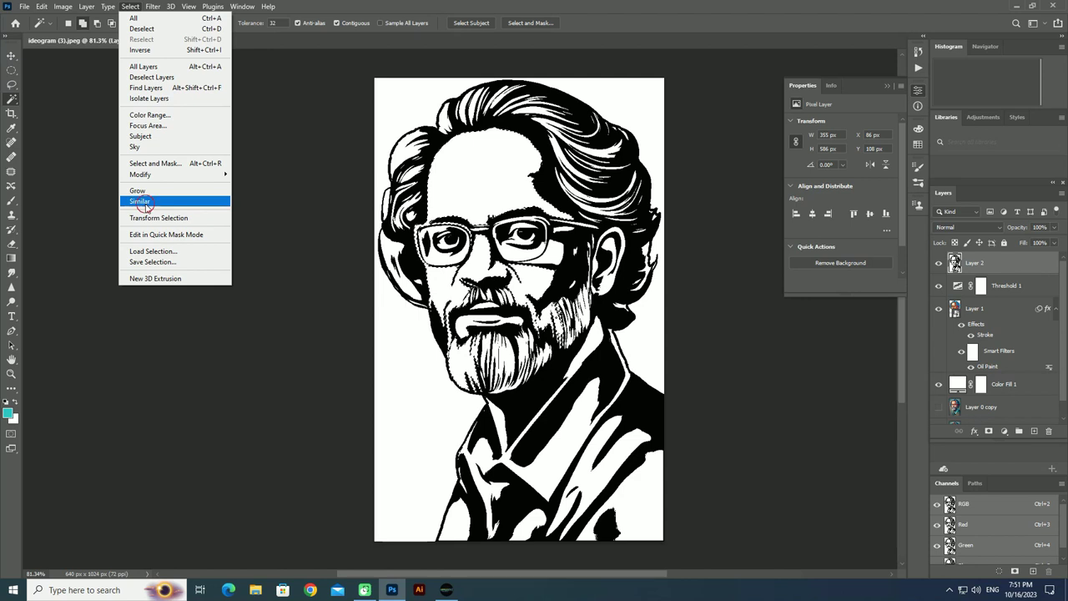
left_click(146, 201)
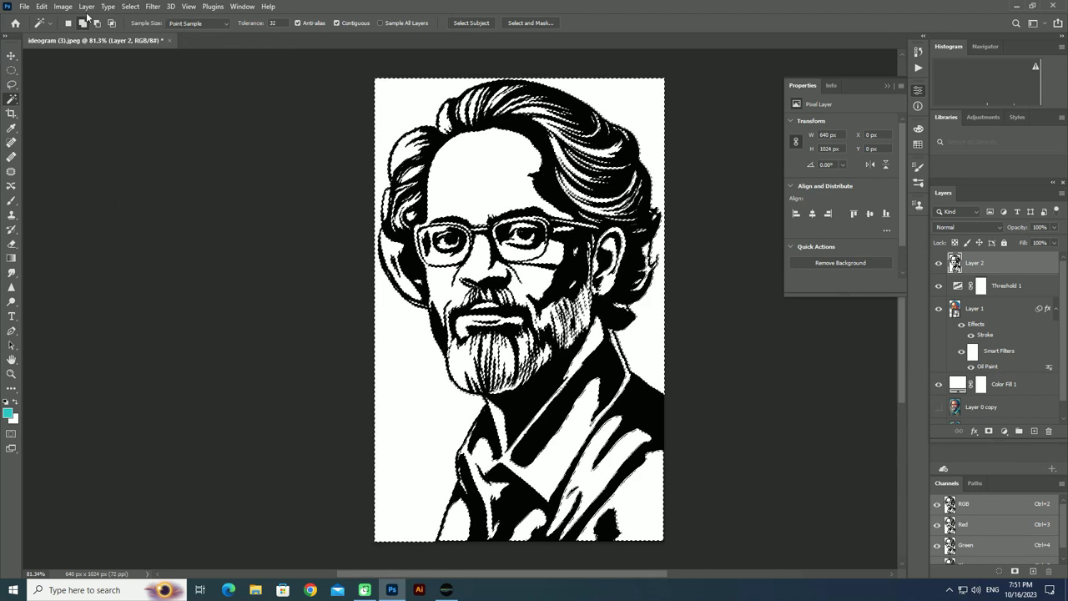
left_click(130, 7)
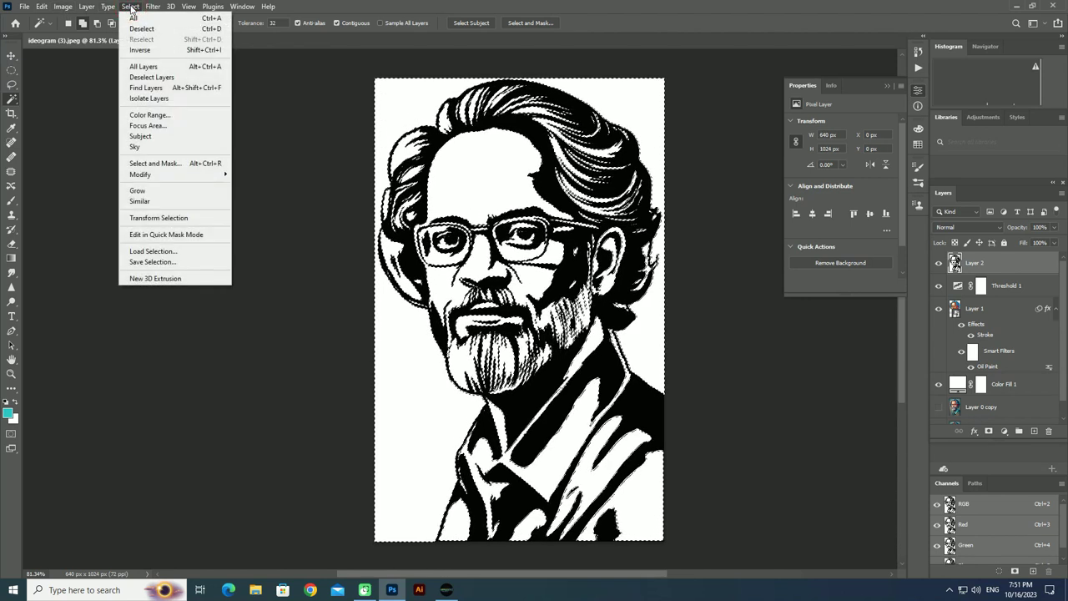
left_click(137, 51)
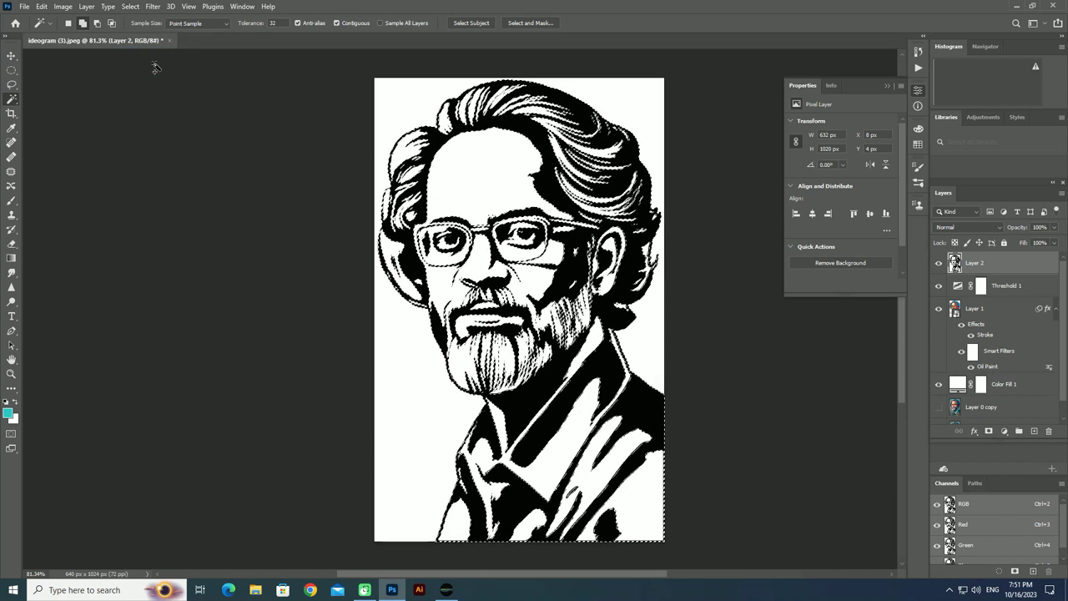
Turn the ink selection into a work path with 1.0 px tolerance.
key("l")
right_click(451, 242)
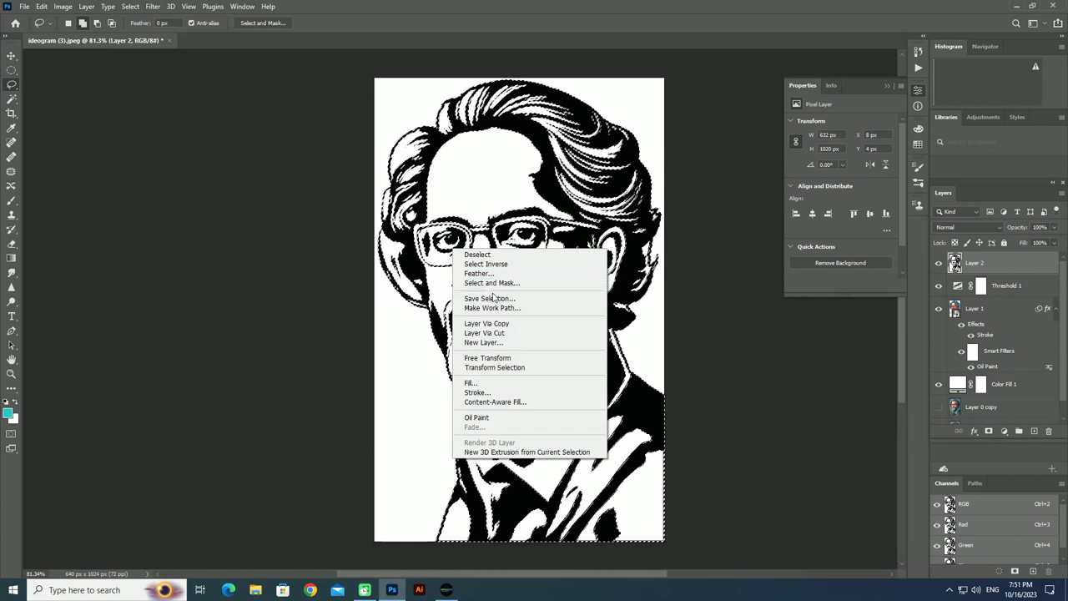
left_click(515, 308)
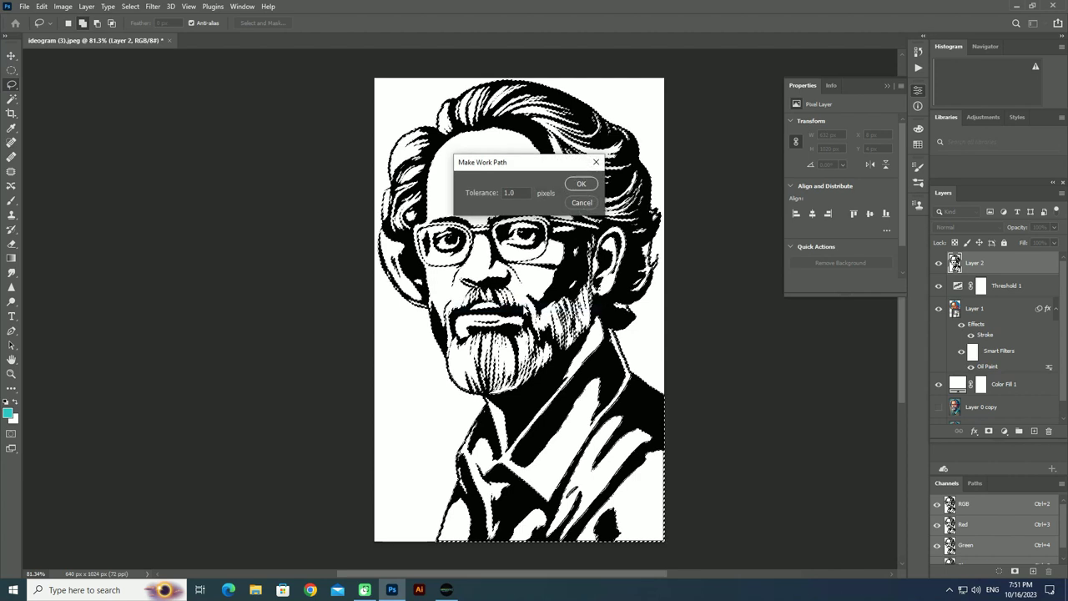
left_click(580, 184)
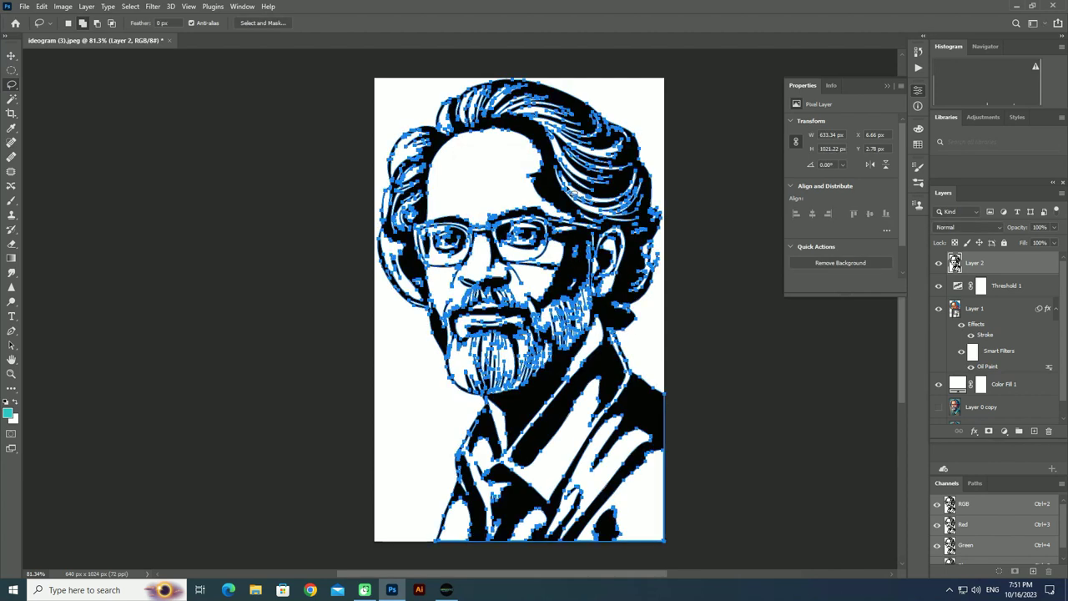
Convert Layer 2 into a smart object and export its contents.
right_click(554, 199)
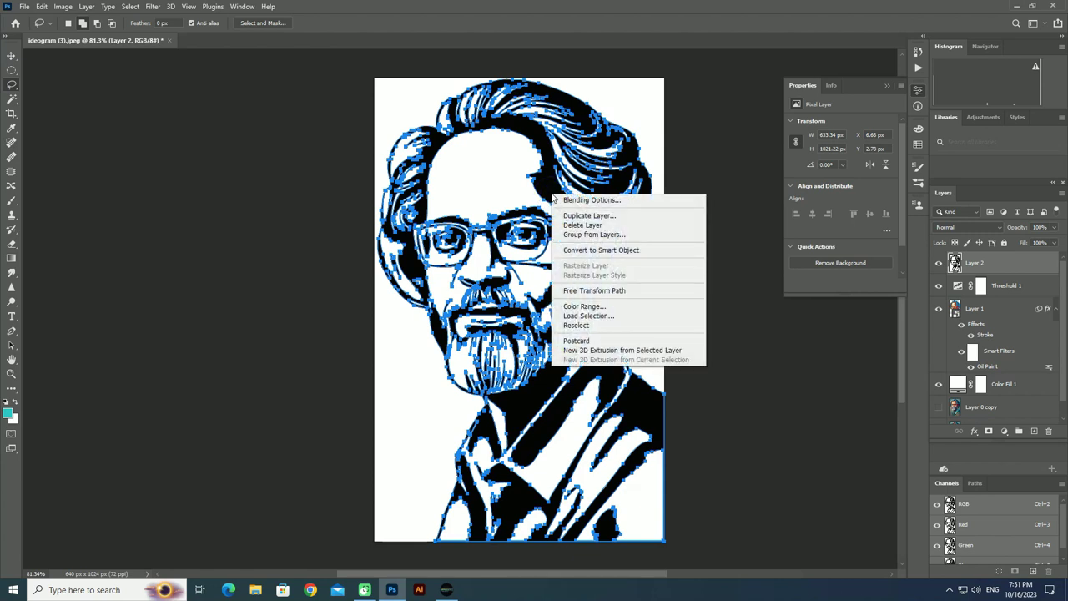
left_click(576, 251)
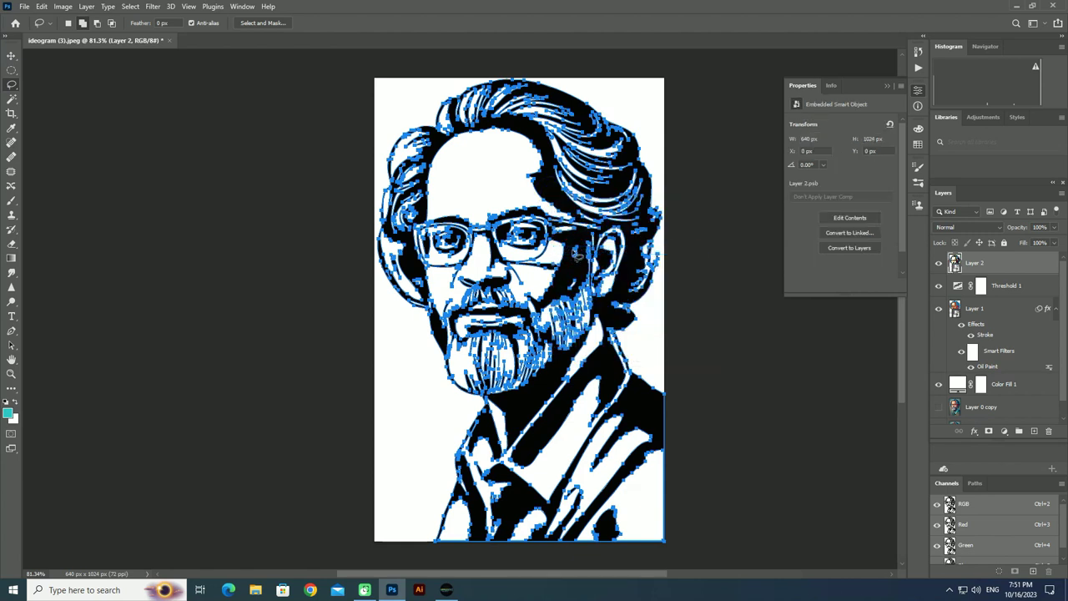
right_click(571, 261)
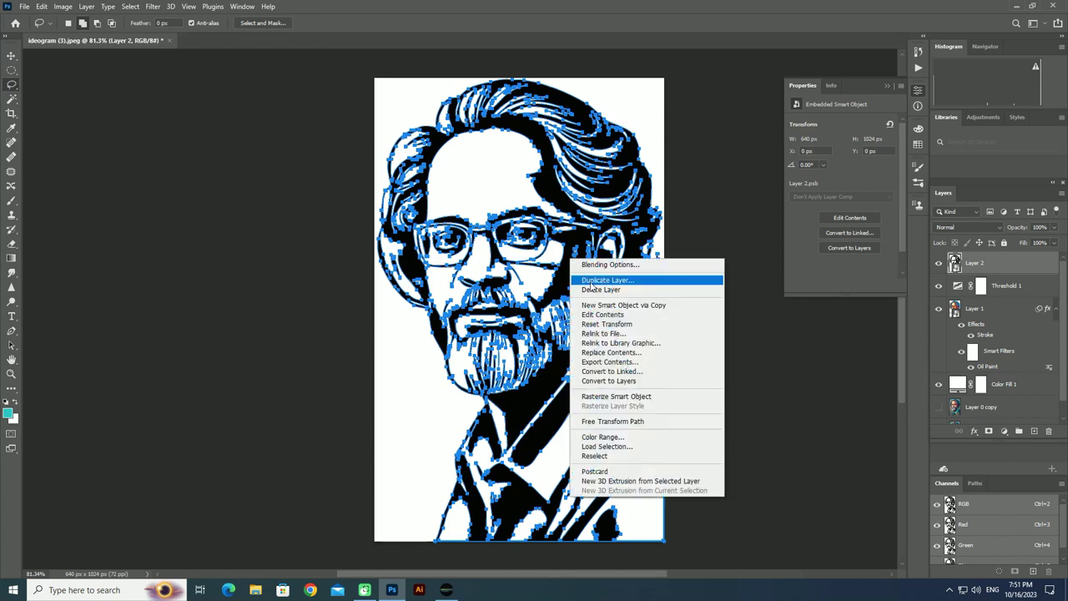
left_click(630, 364)
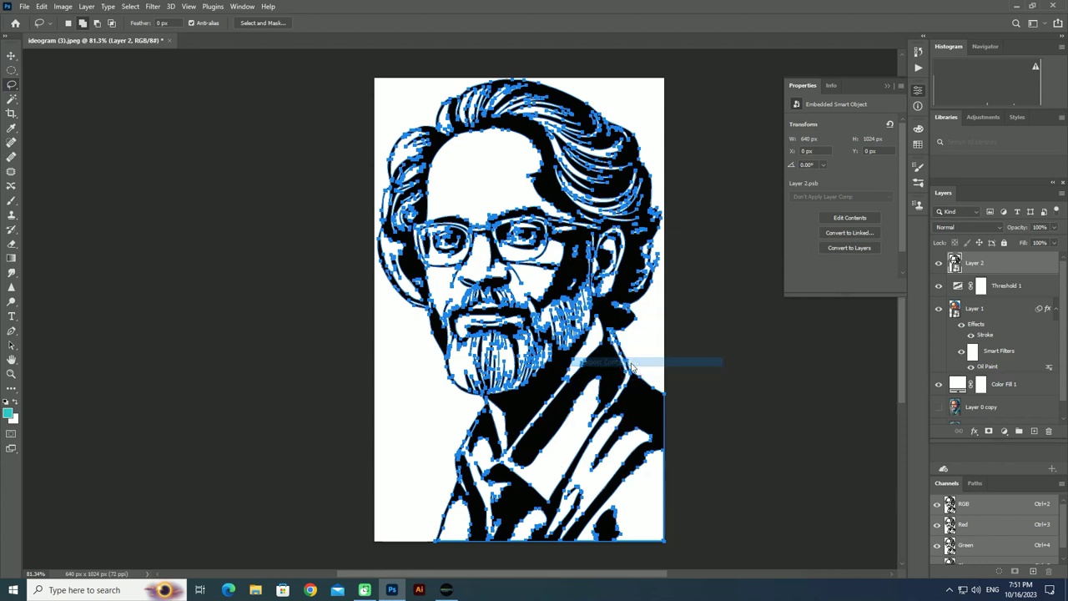
Save the smart object contents as asd.psb, Smart Object File type, in the Download folder.
left_click(352, 473)
left_click(353, 473)
left_click(305, 461)
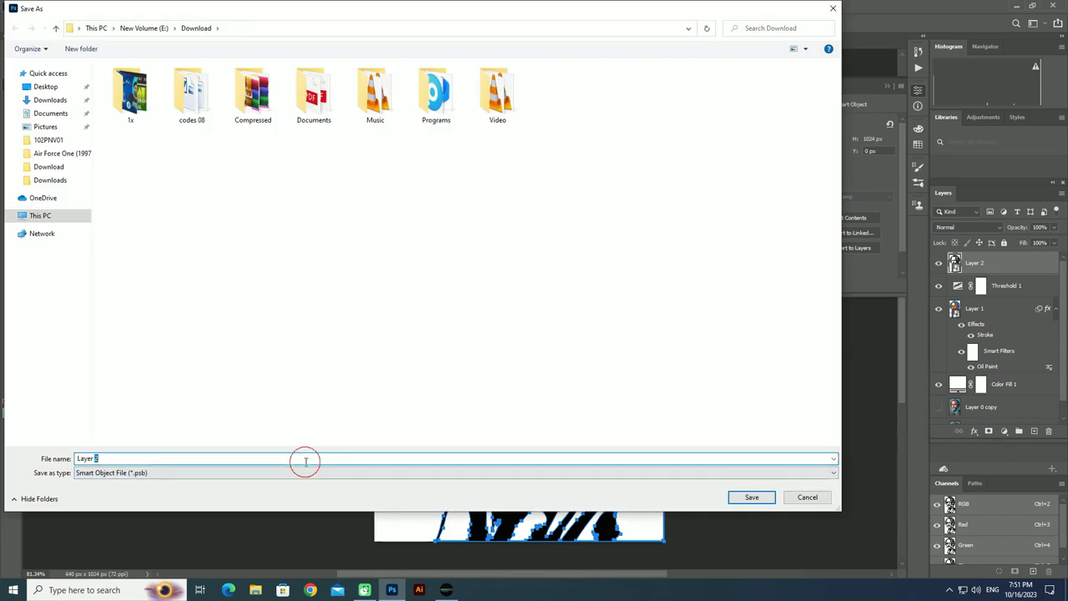
left_click_drag(306, 461, 60, 464)
type("as")
left_click(751, 499)
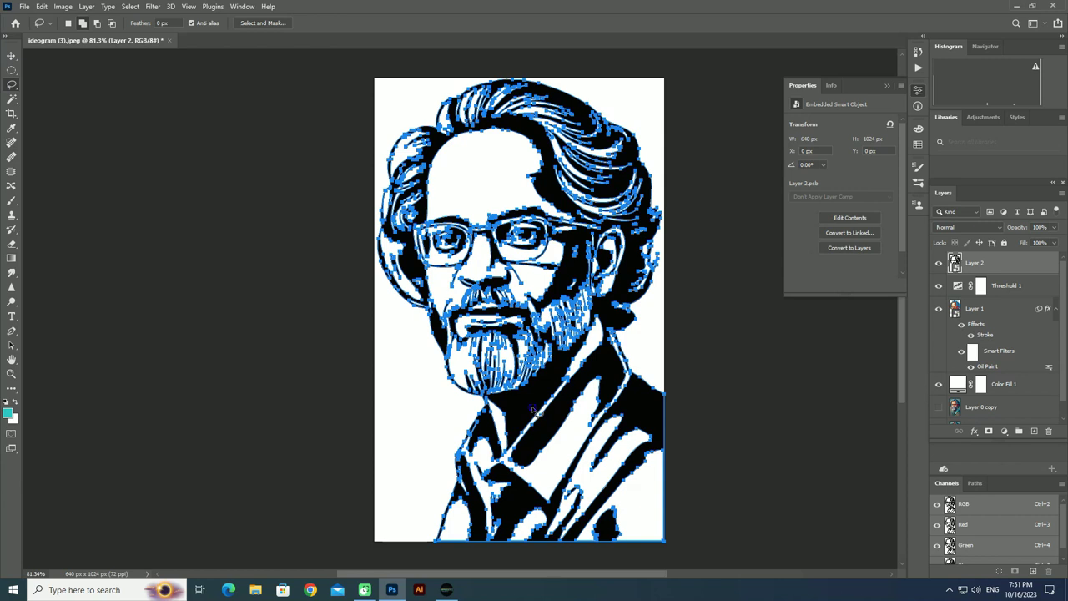
Add a pure black (#000000) Solid Color fill layer, Color Fill 2, then select Layer 2.
right_click(531, 409)
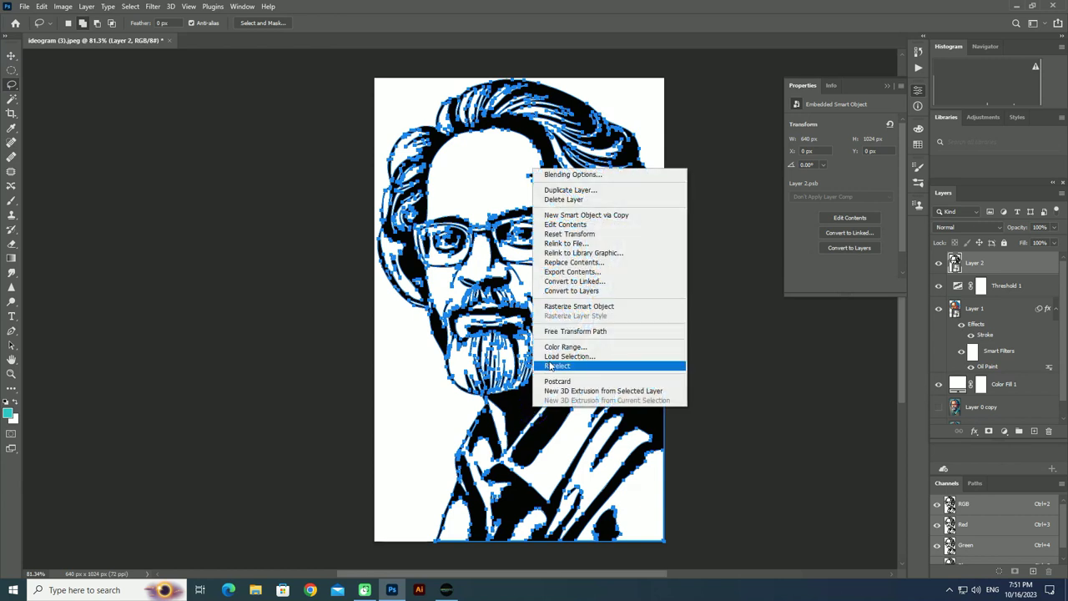
key("Escape")
key("w")
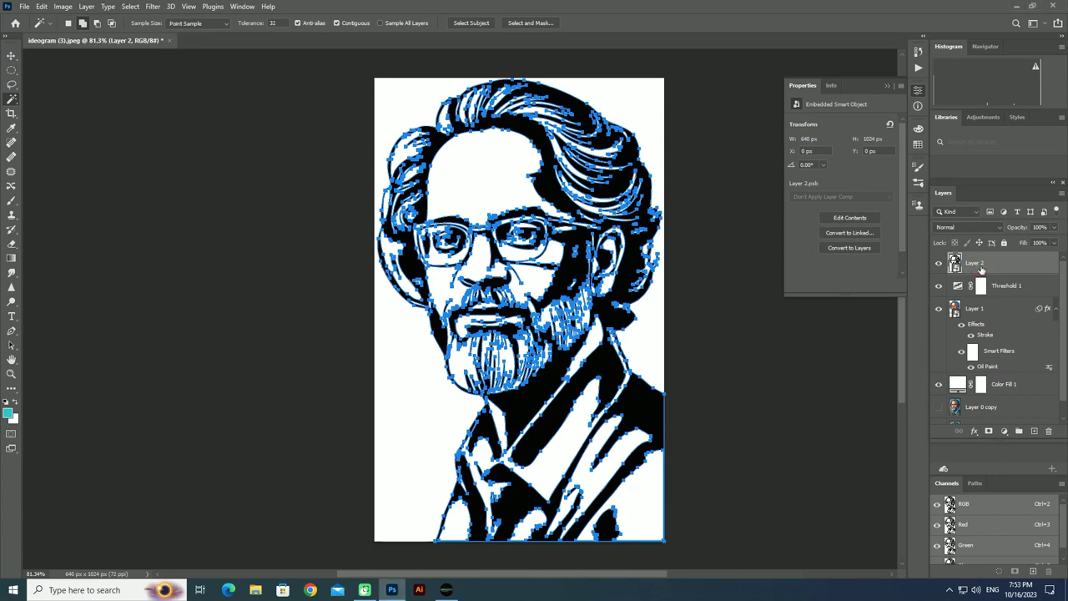
left_click(1004, 431)
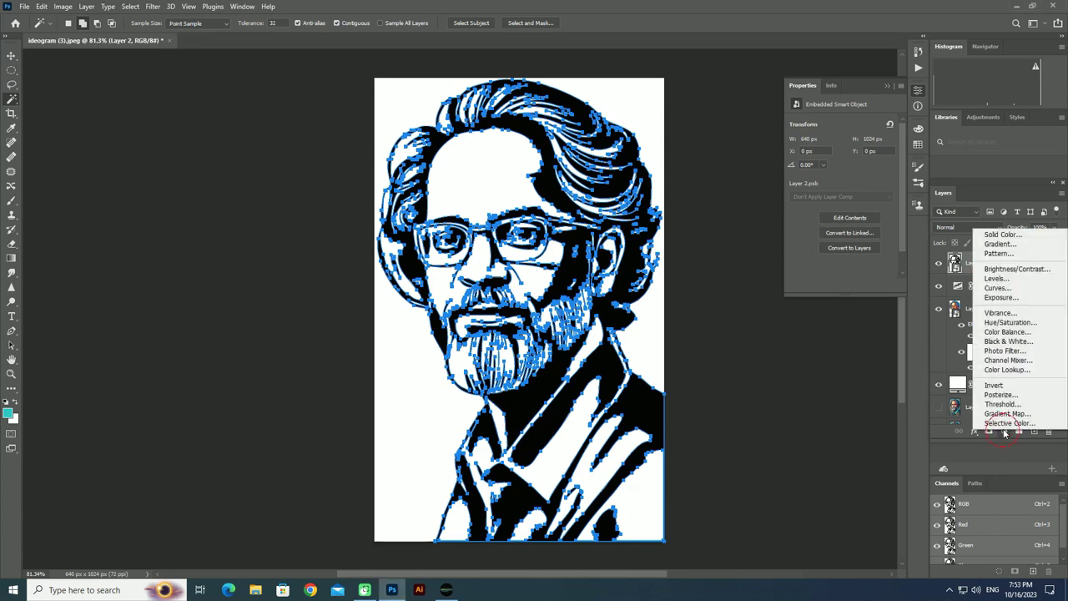
left_click(1003, 234)
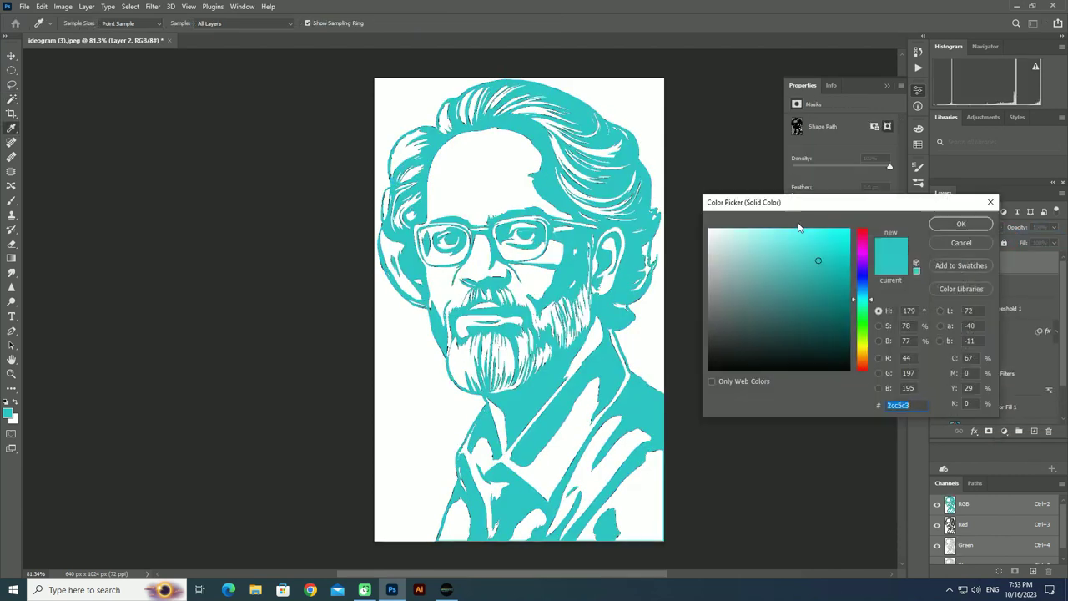
left_click(750, 365)
left_click_drag(723, 368, 709, 399)
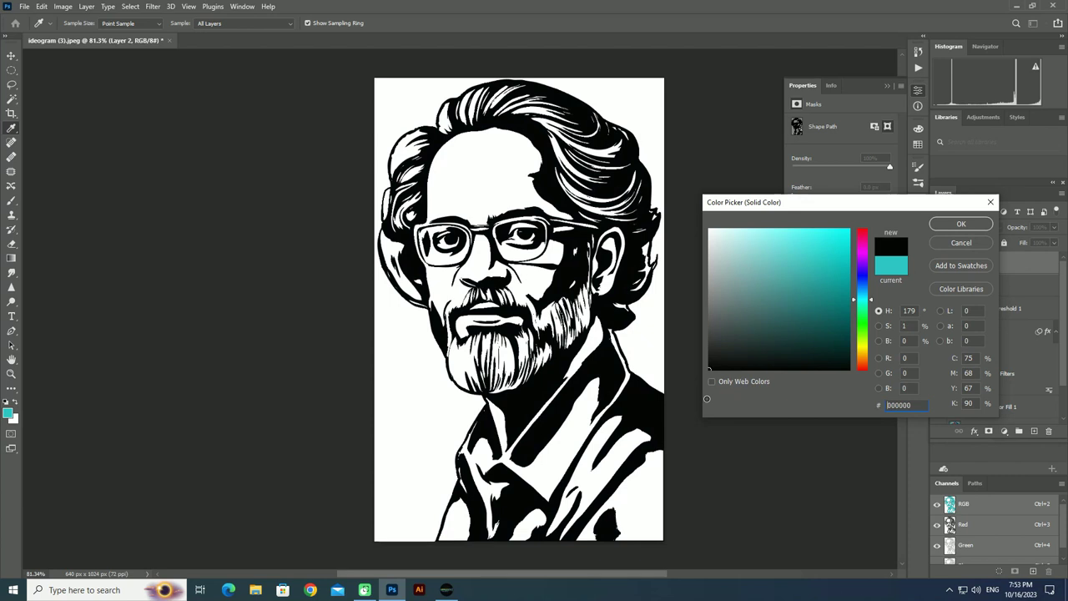
left_click(956, 224)
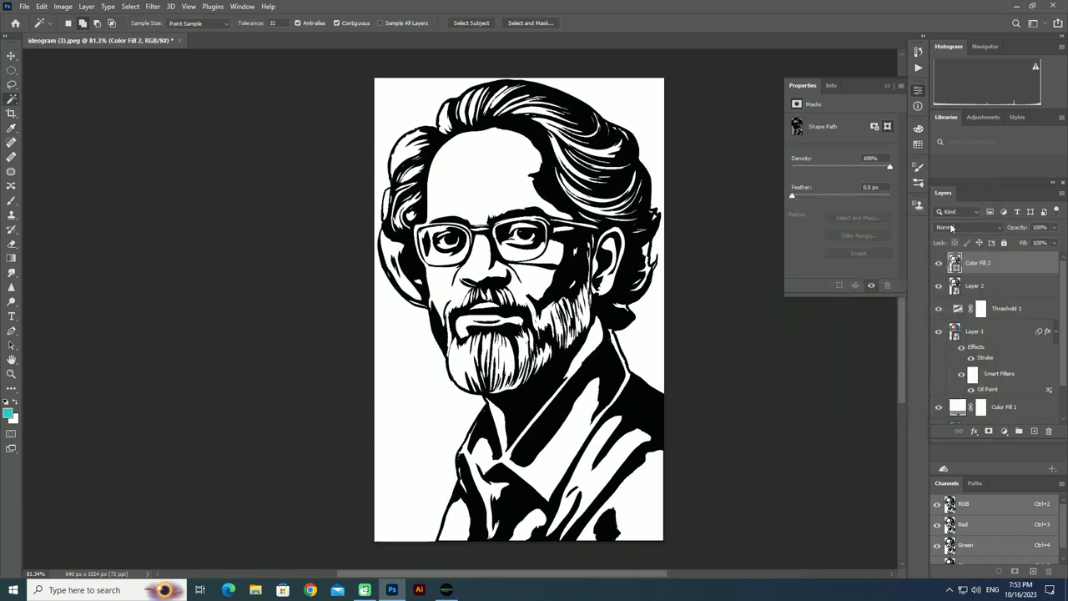
left_click(1009, 291)
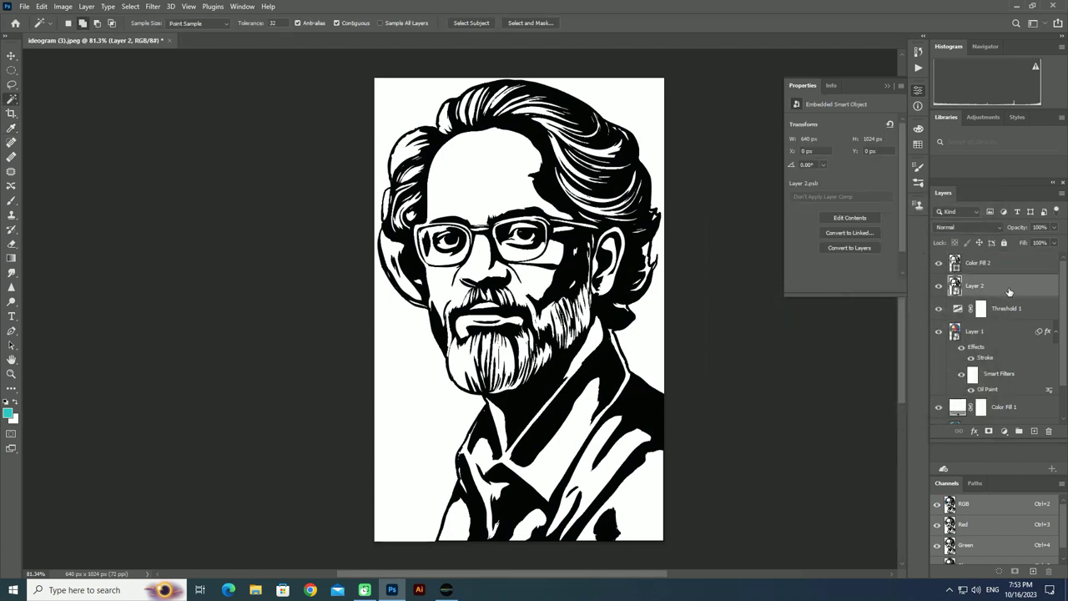
scroll(1009, 292, "down", 2)
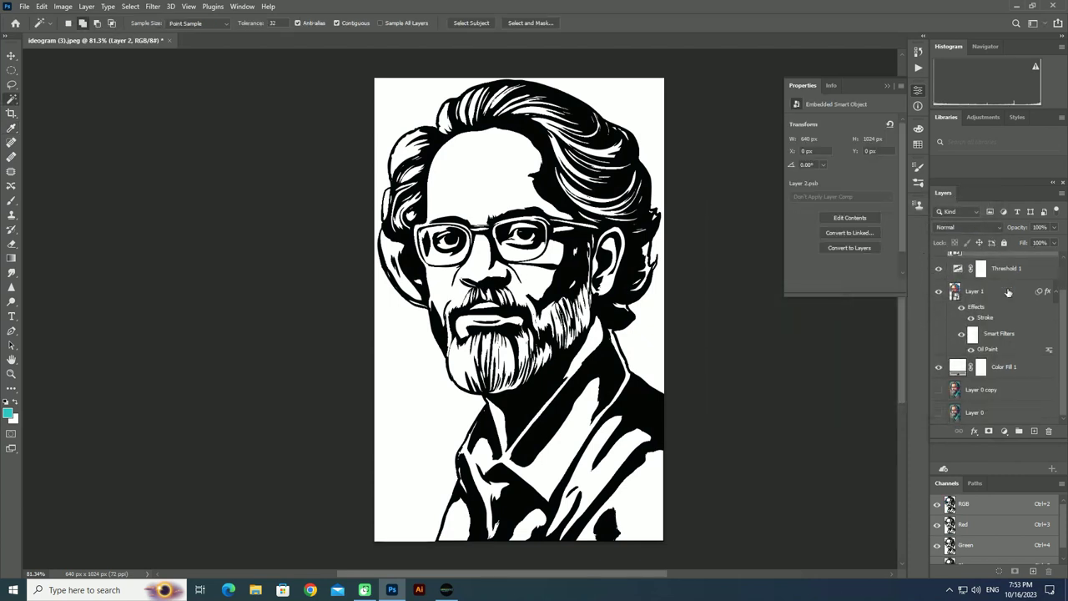
Group the layers down to Color Fill 1 into a hidden Group 1 and make Color Fill 2 active.
left_click(1025, 372, "shift")
scroll(1024, 372, "up", 2)
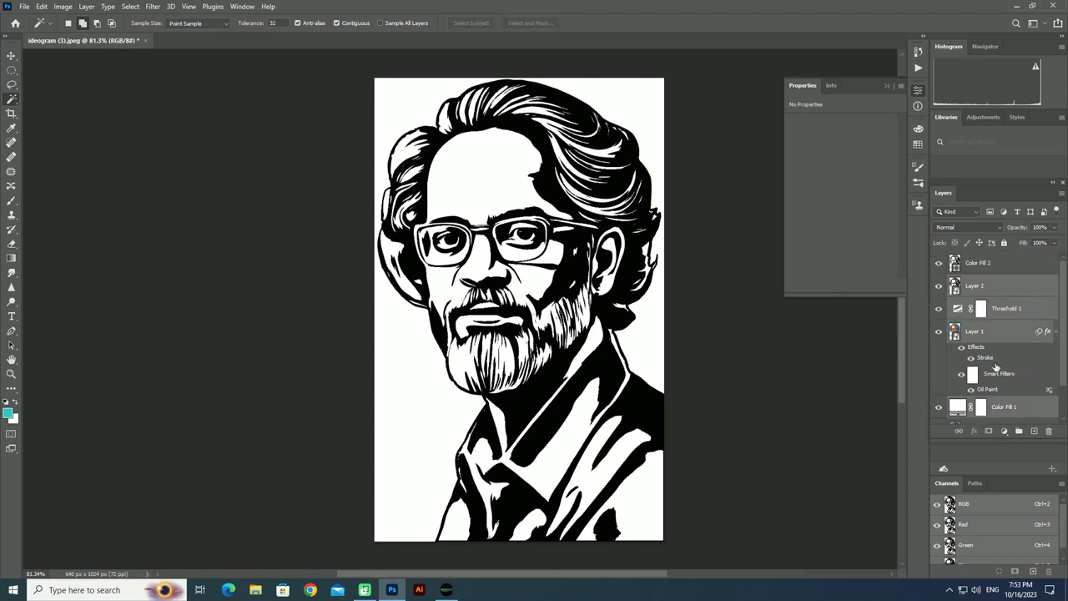
key("ctrl+g")
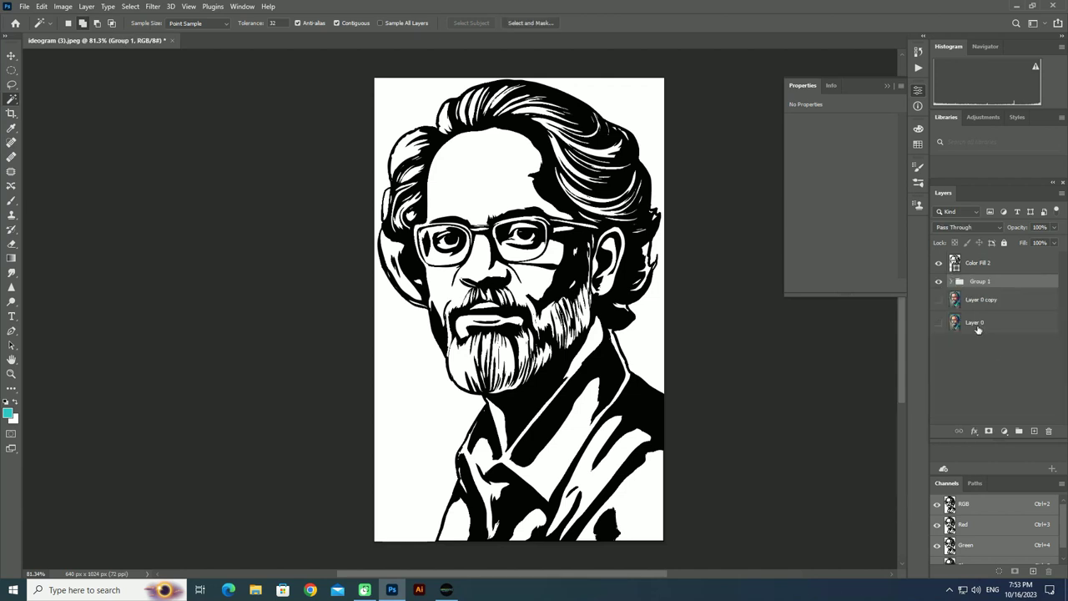
left_click(938, 283)
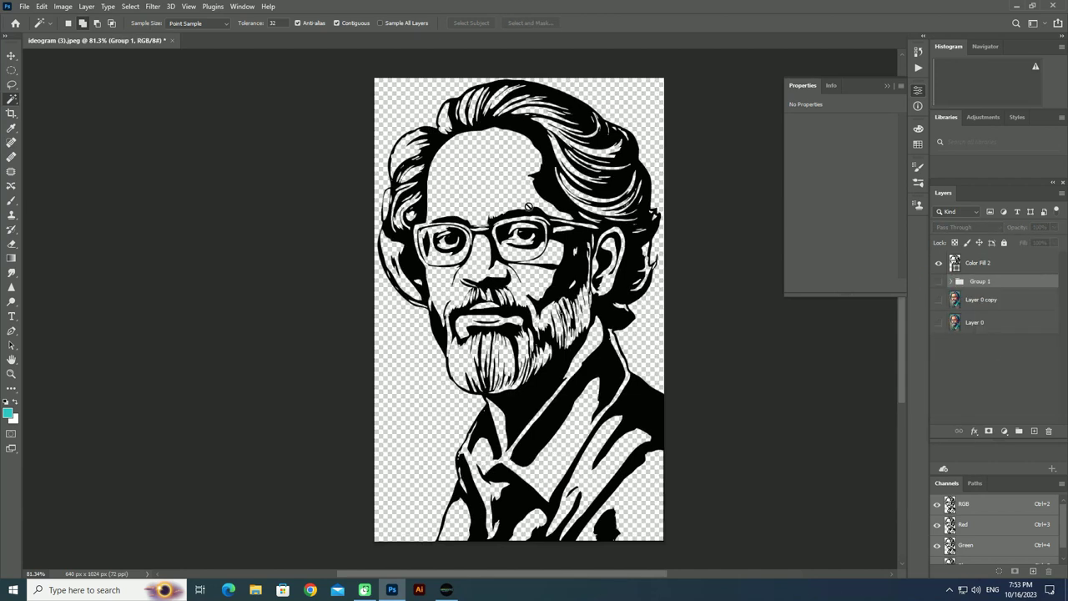
left_click(1002, 269)
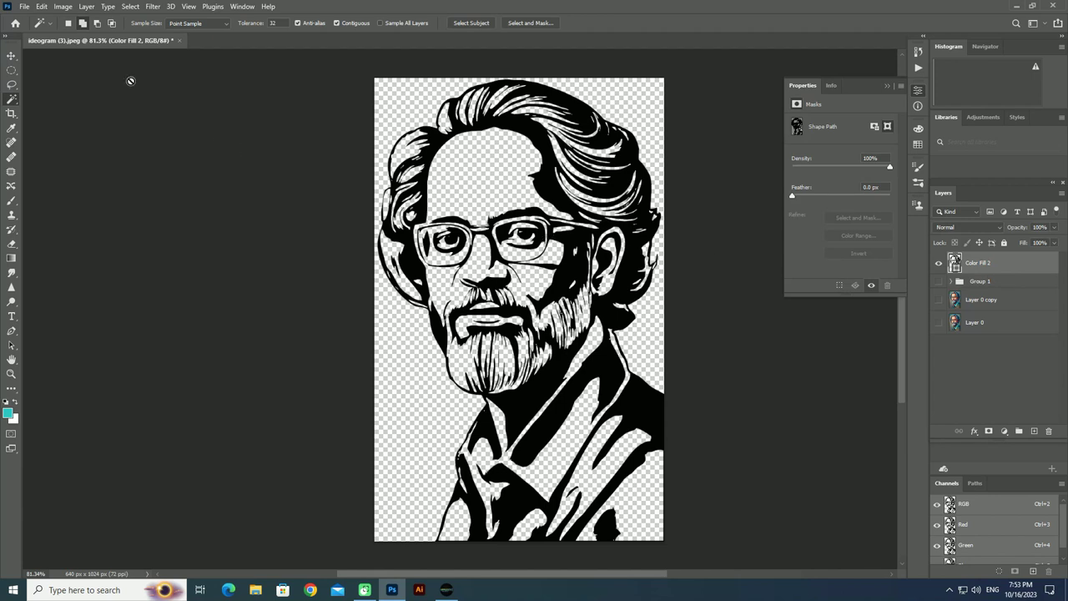
left_click(25, 6)
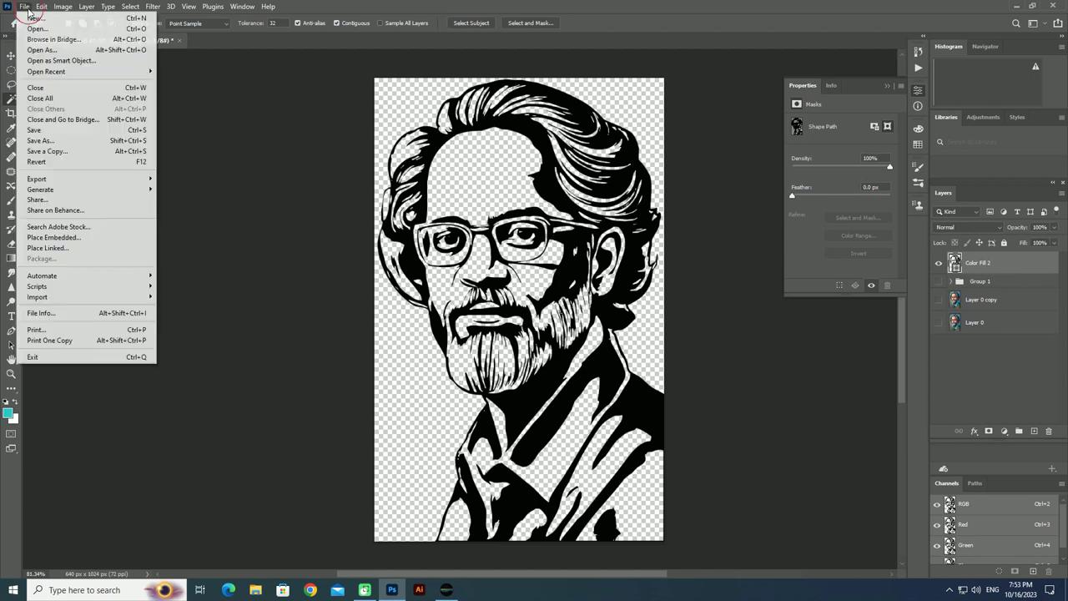
Save a copy named Vector as Photoshop EPS with Include Vector Data checked.
left_click(64, 156)
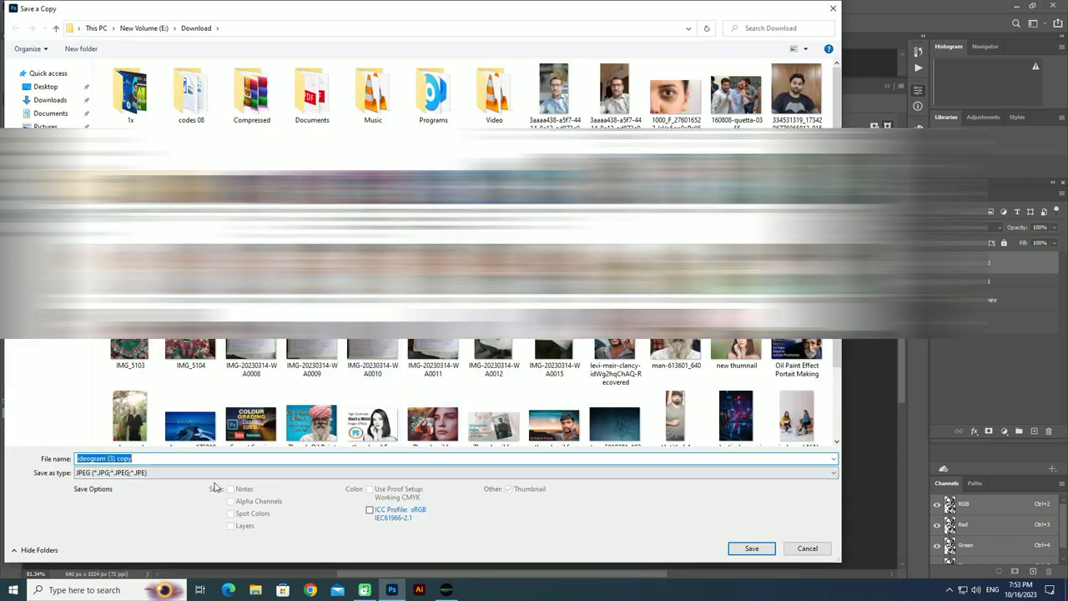
left_click(234, 472)
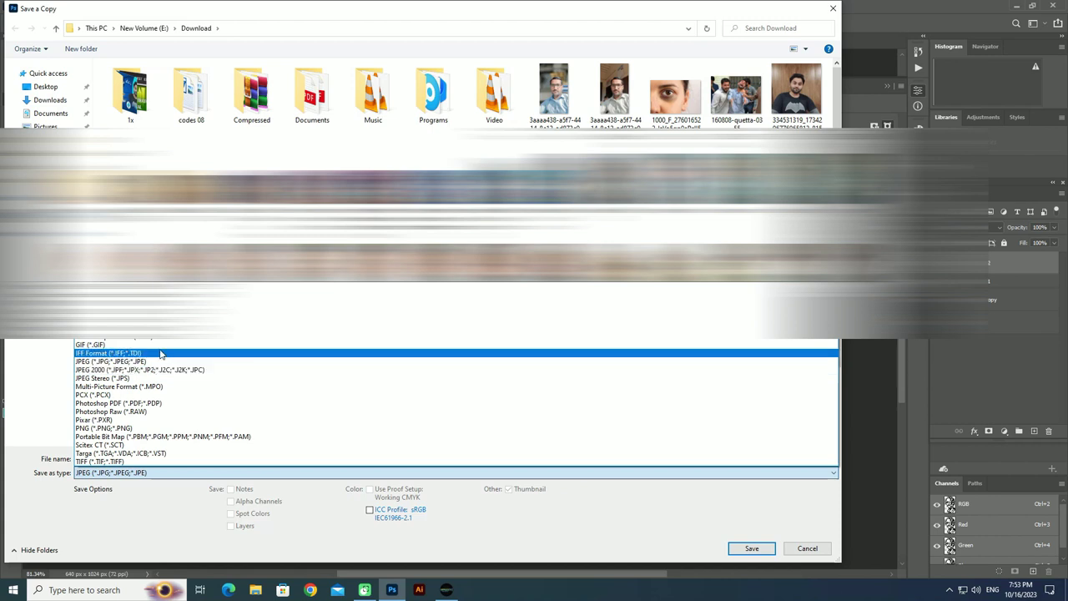
left_click(142, 320)
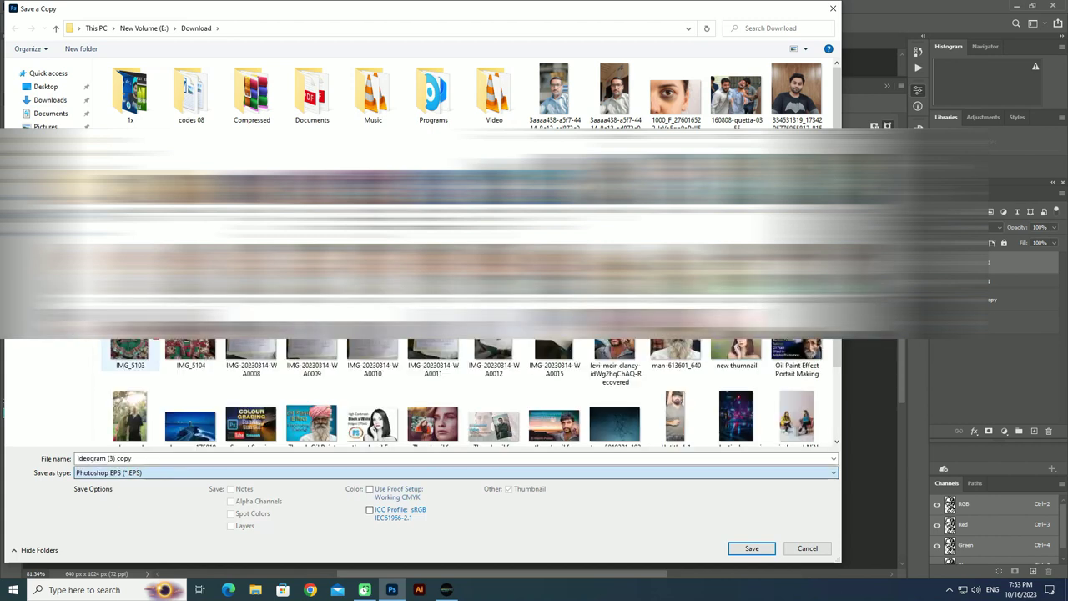
double_click(146, 458)
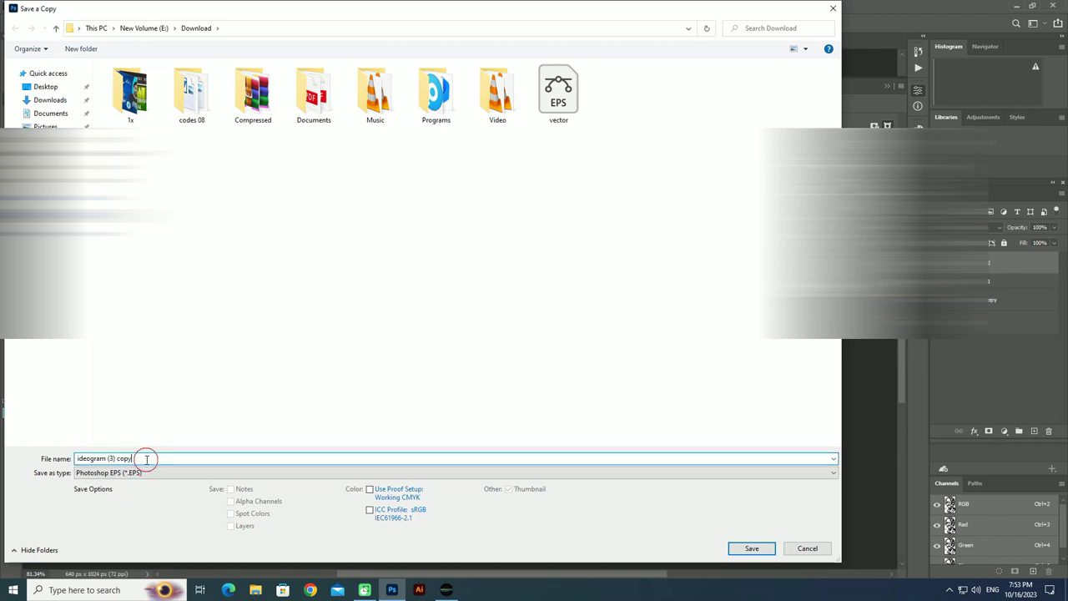
left_click_drag(158, 460, 72, 464)
key("BackSpace")
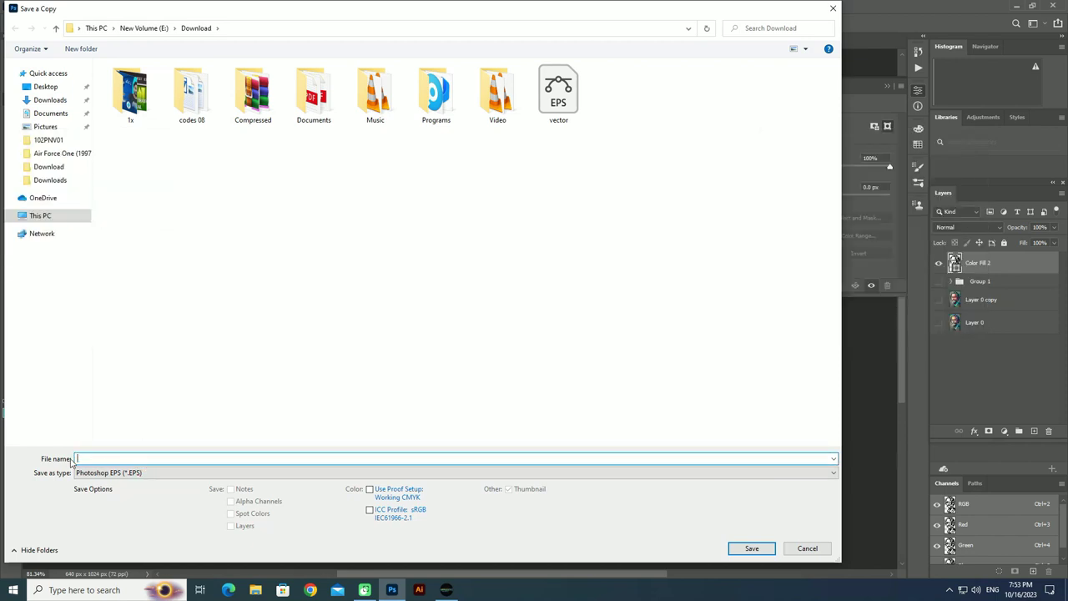
type("ve")
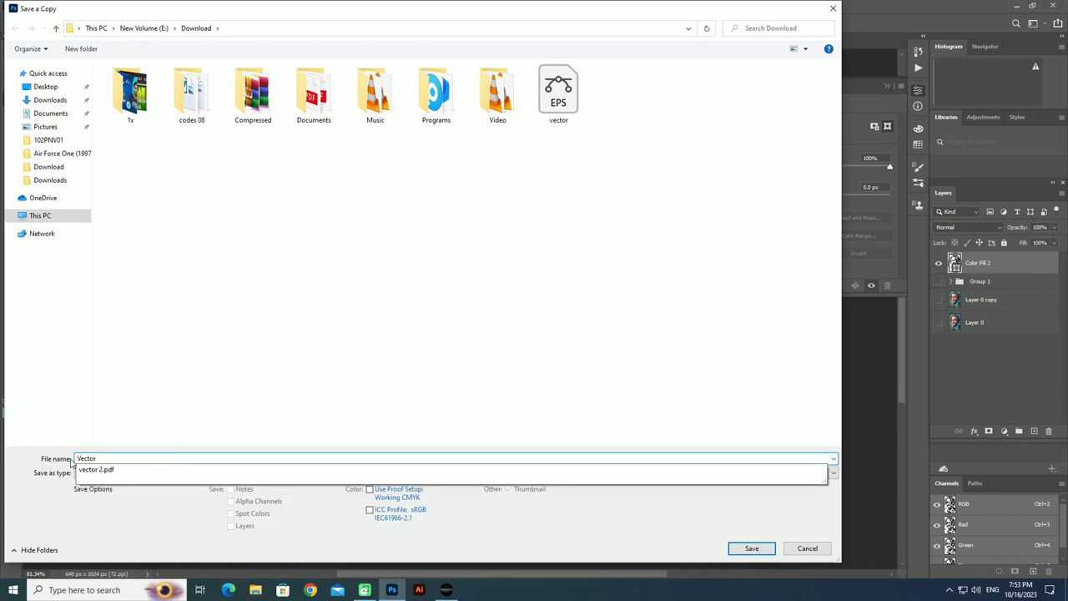
type(" 10")
key("Return")
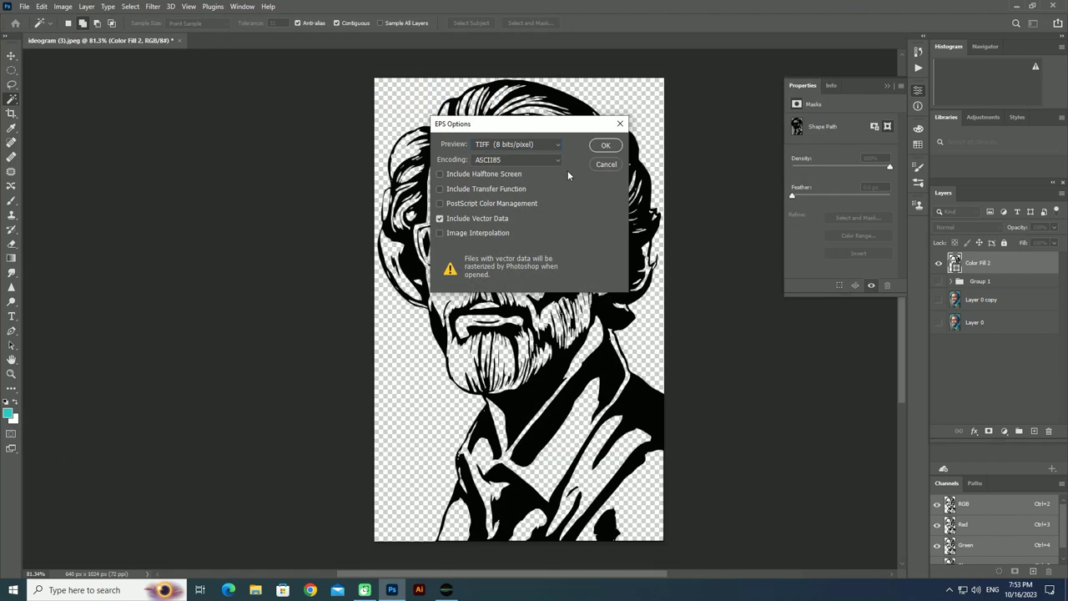
left_click(604, 146)
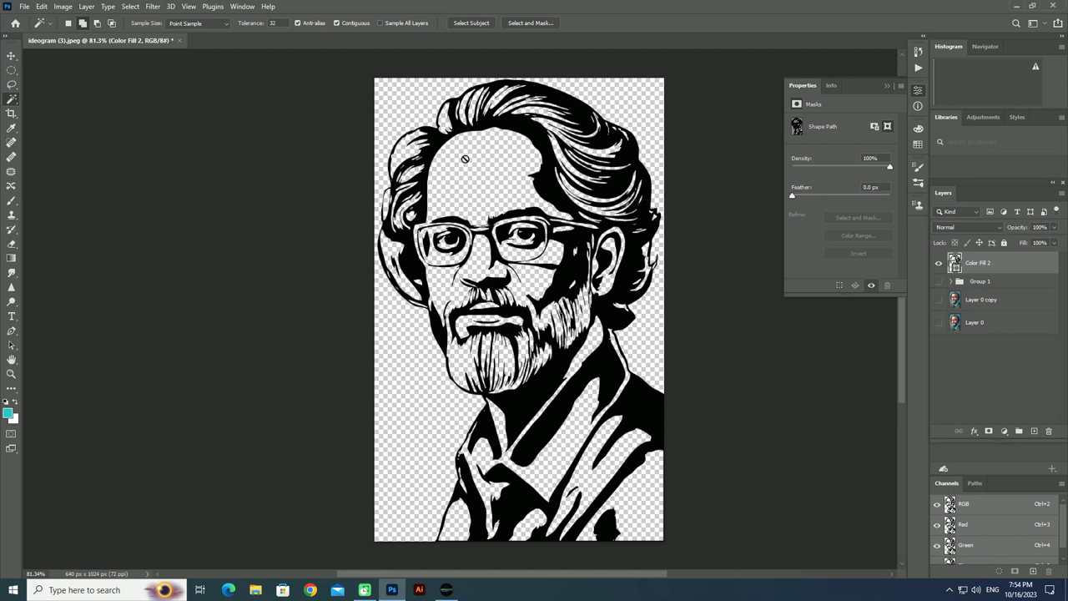
Save a copy of the document as a Photoshop PDF named 1234.
left_click(25, 6)
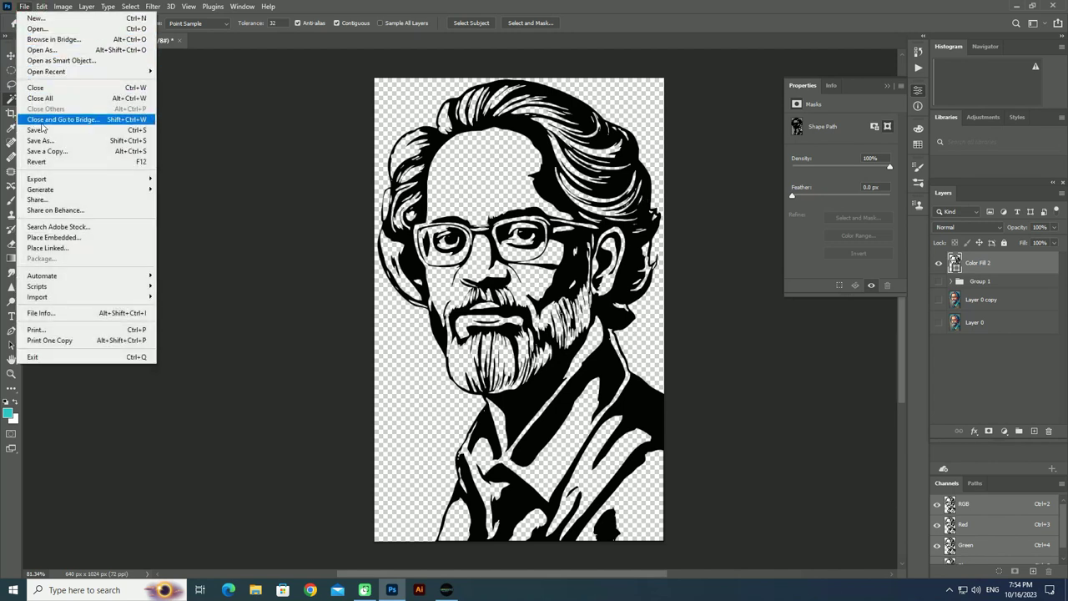
left_click(46, 151)
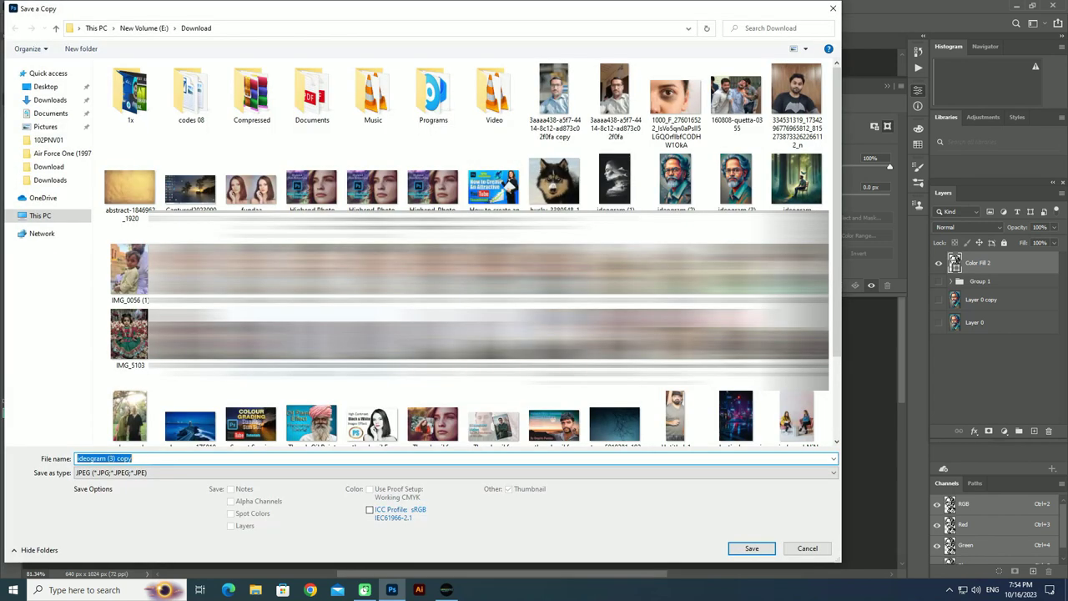
left_click(146, 472)
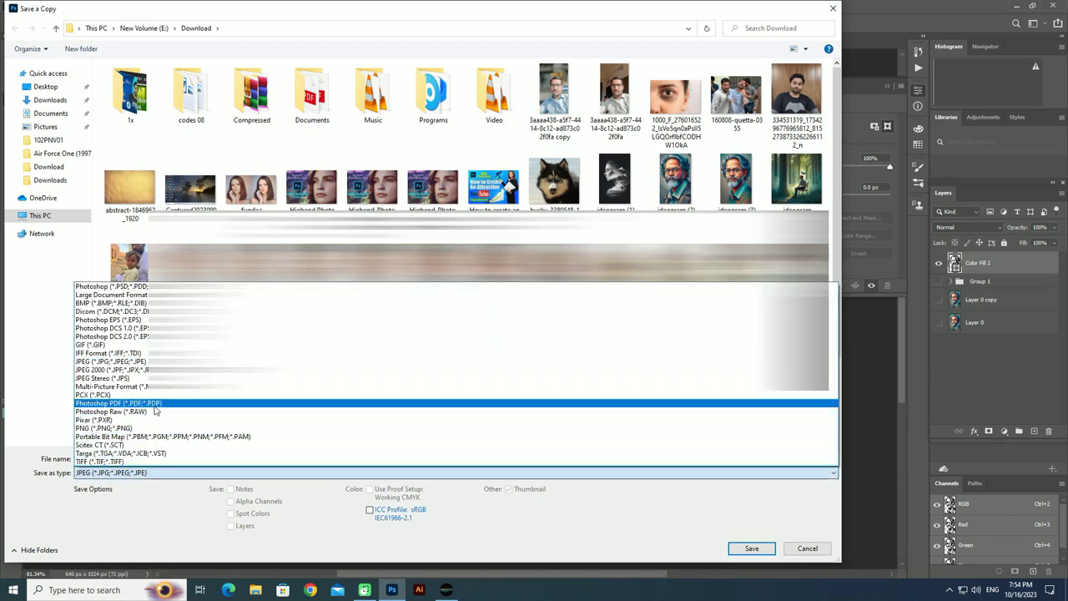
left_click(150, 403)
left_click(141, 458)
left_click(556, 111)
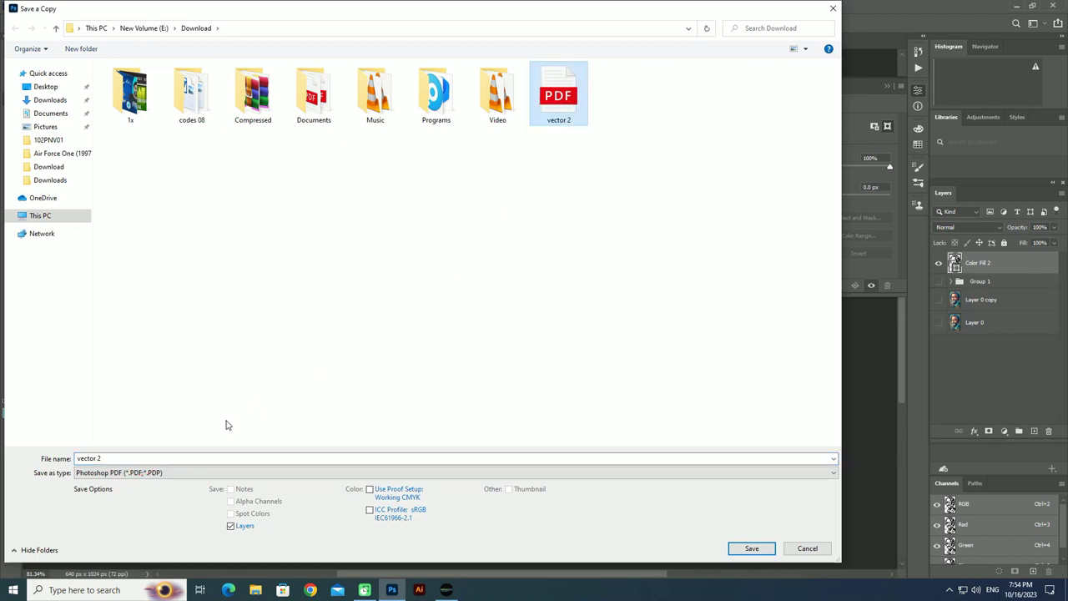
left_click(162, 458)
type("1234")
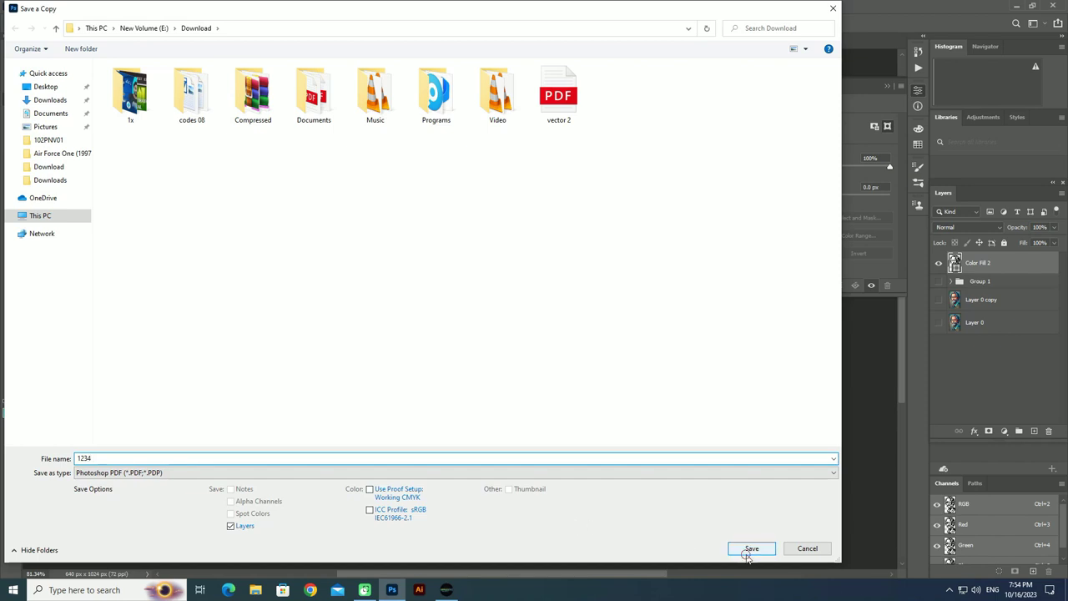
left_click(741, 552)
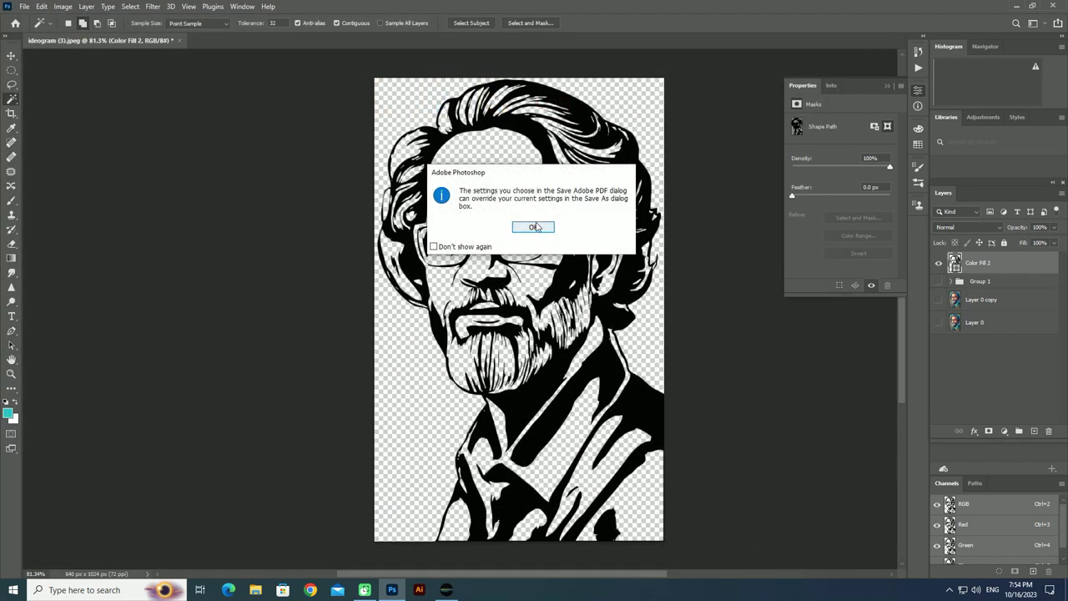
Set PDF compression to Do Not Downsample and None, save, and keep editing capabilities.
left_click(542, 229)
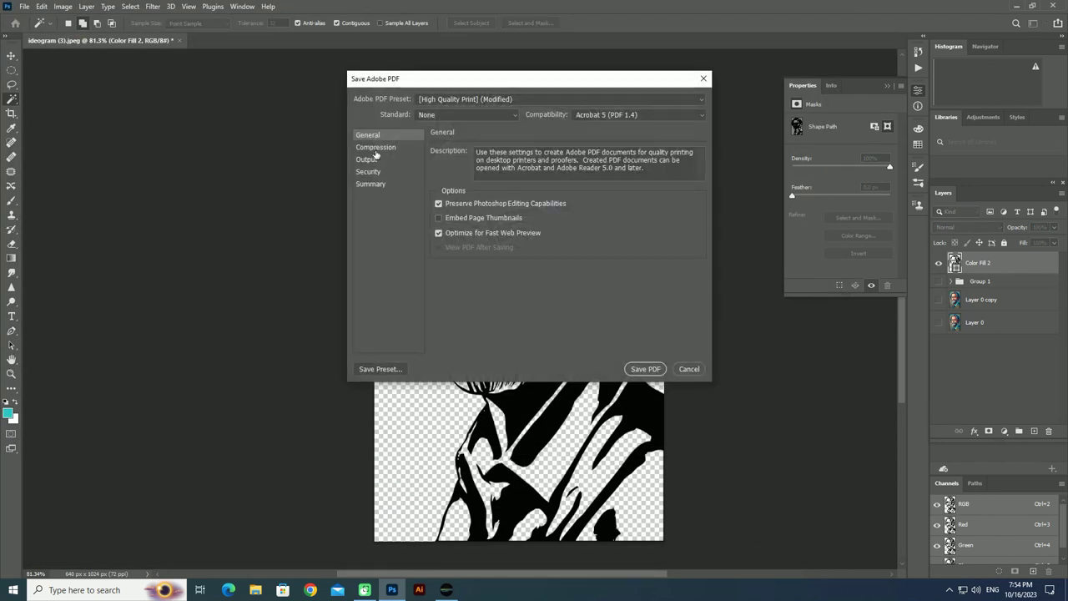
left_click(375, 150)
left_click(470, 170)
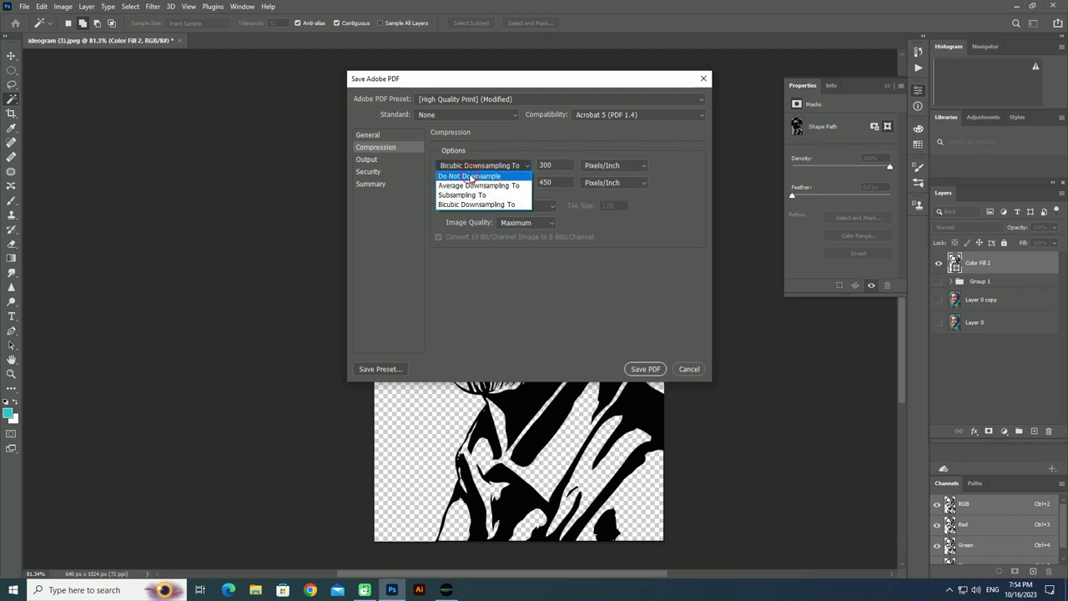
left_click(471, 176)
left_click(530, 206)
left_click(511, 206)
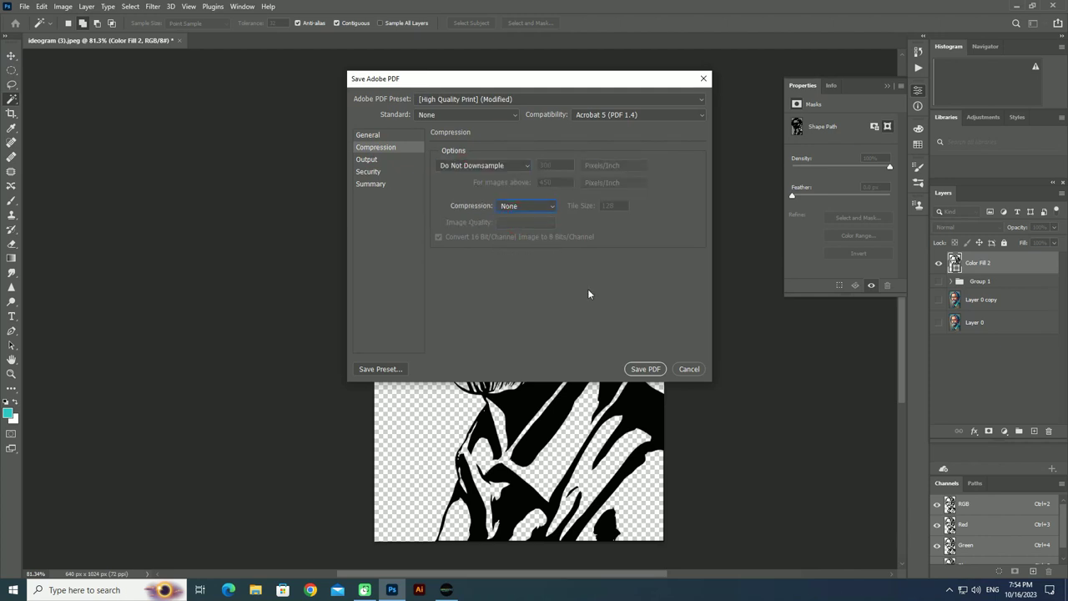
left_click(641, 371)
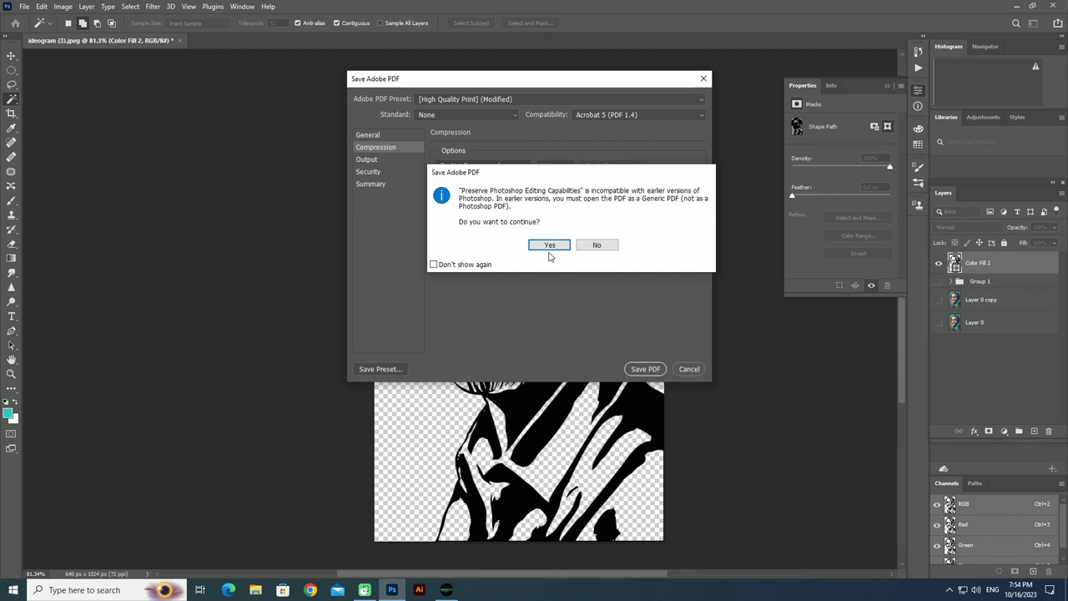
left_click(549, 245)
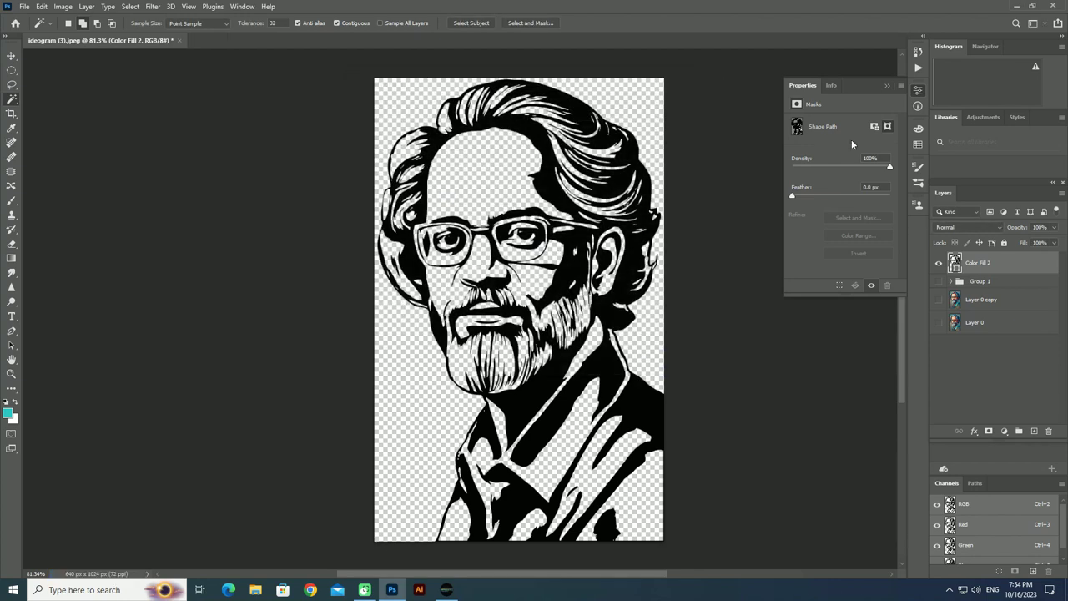
Cancel quitting Photoshop to keep the document open, then switch to Illustrator.
key("ctrl+q")
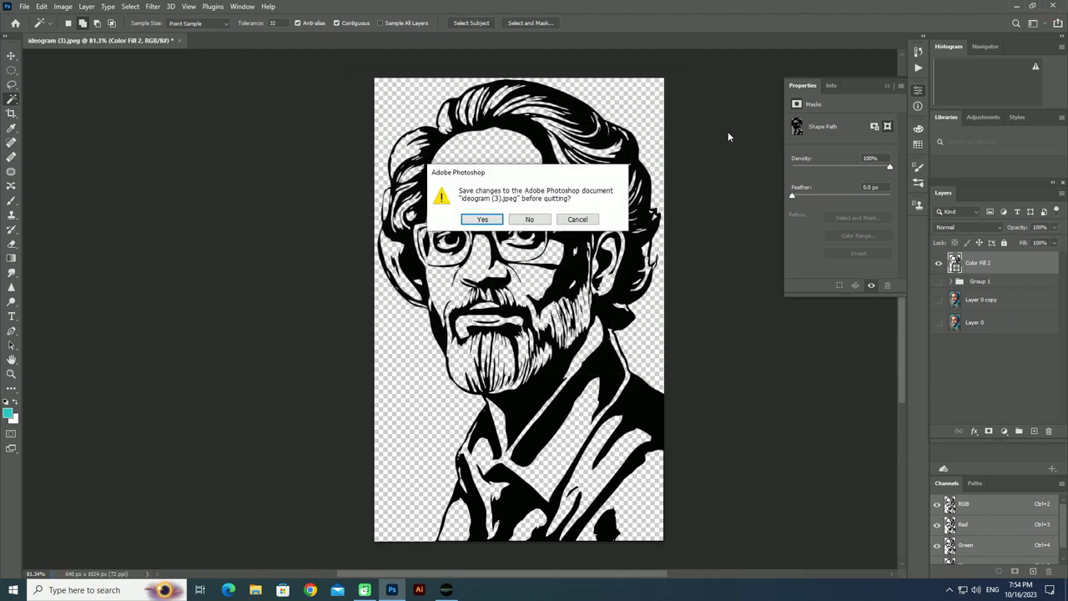
left_click(574, 219)
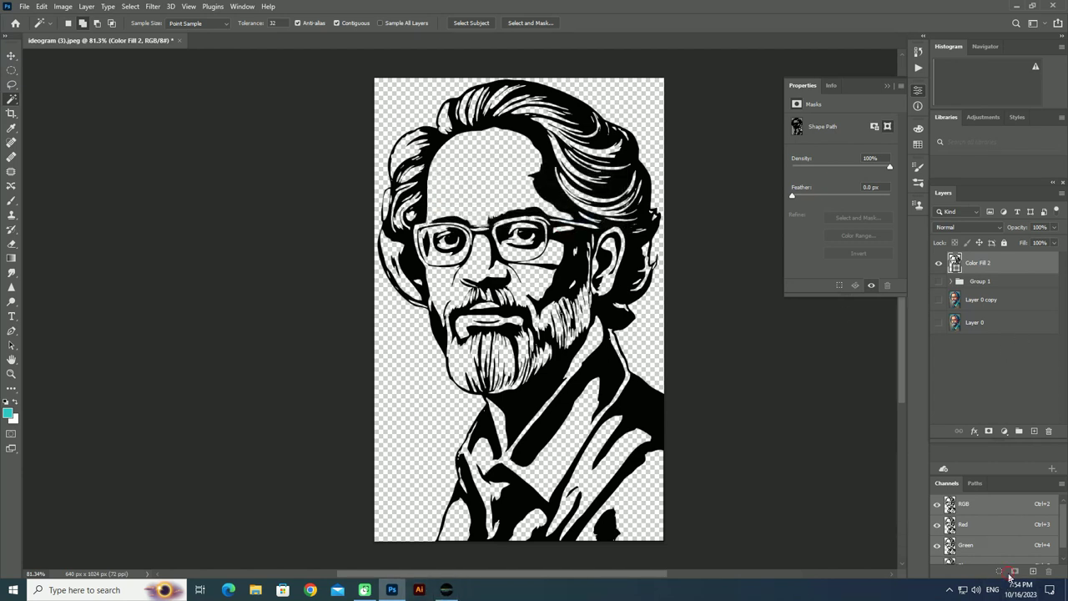
key("alt+Tab")
Open 1234.pdf from the Download folder and select the whole portrait clip group.
left_click(24, 151)
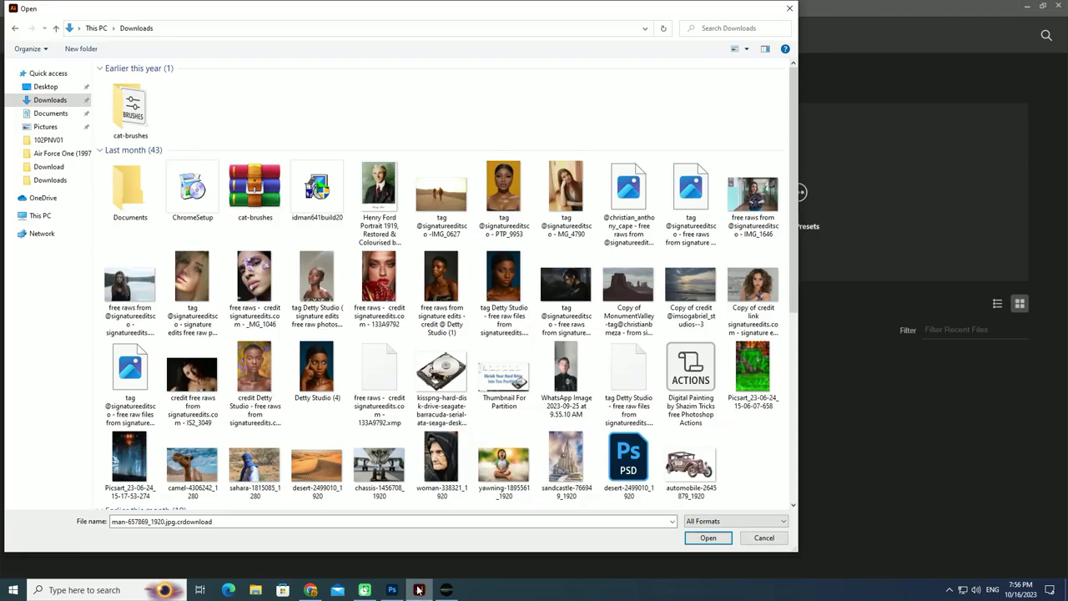
left_click(49, 166)
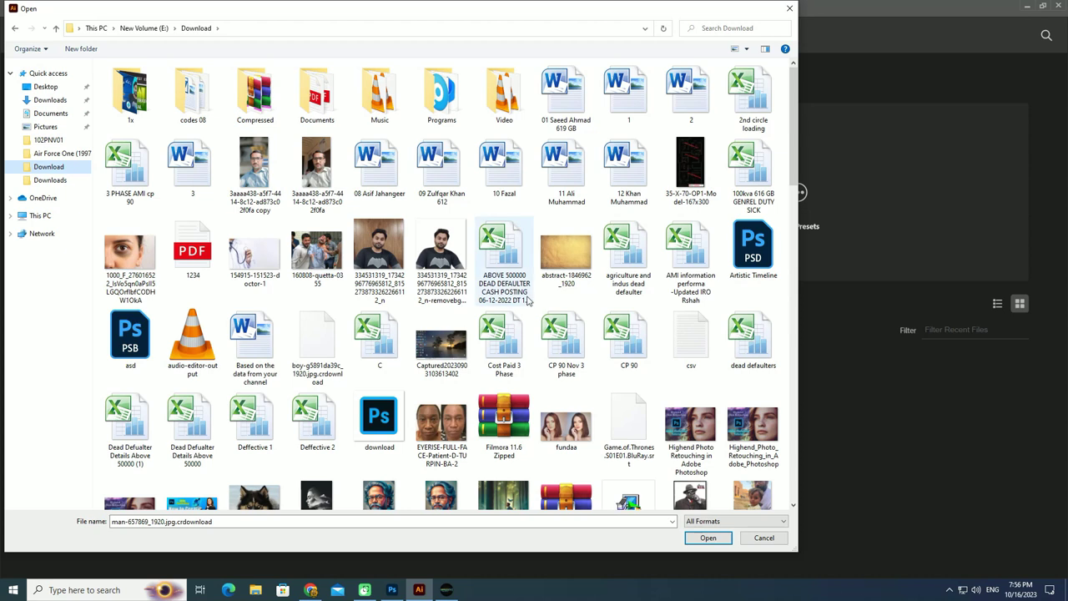
double_click(183, 245)
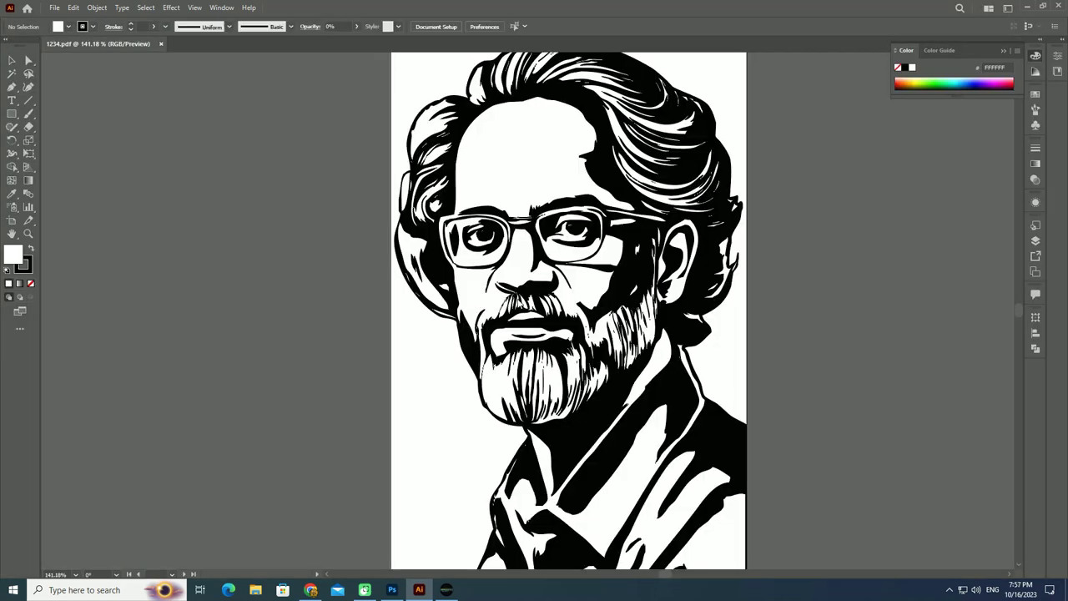
scroll(521, 306, "down", 1)
scroll(521, 303, "down", 3)
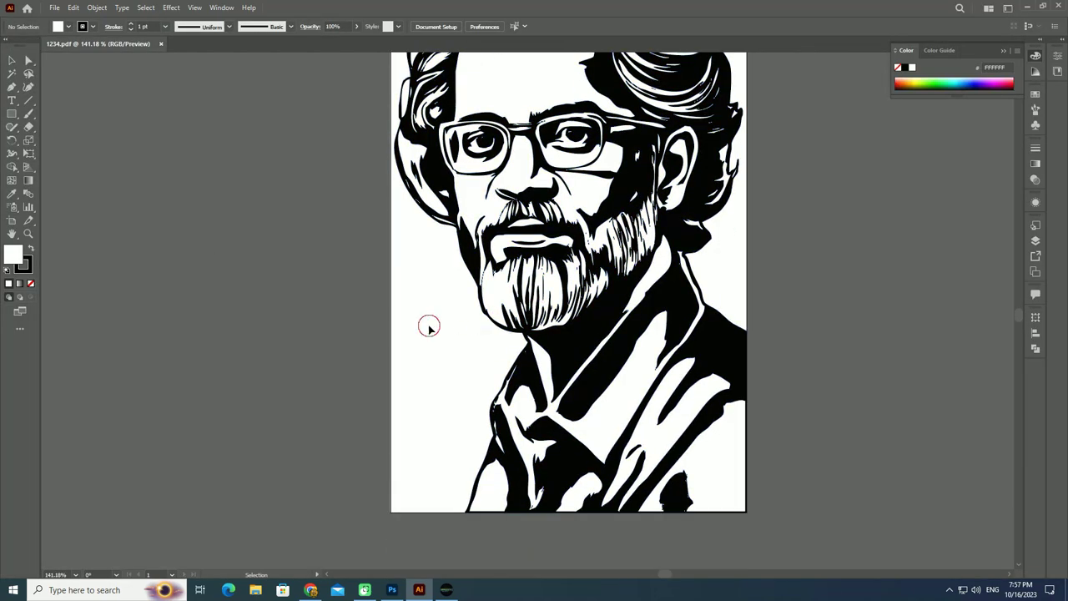
left_click(584, 354)
scroll(584, 354, "up", 3)
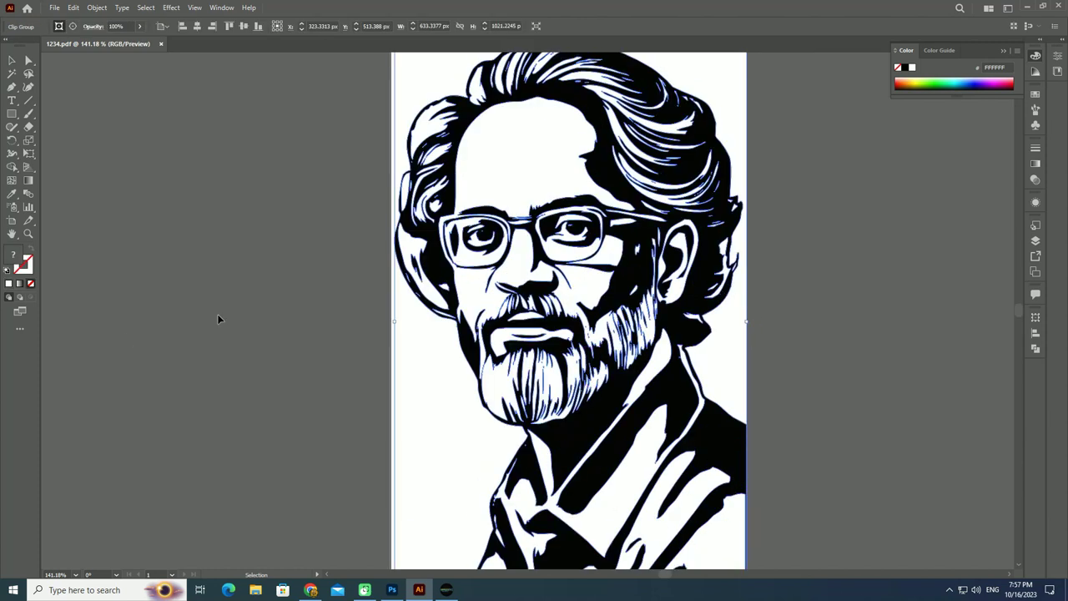
Give the portrait a red fill, nudge it into place, and simplify its paths.
double_click(15, 260)
left_click(515, 236)
left_click(631, 225)
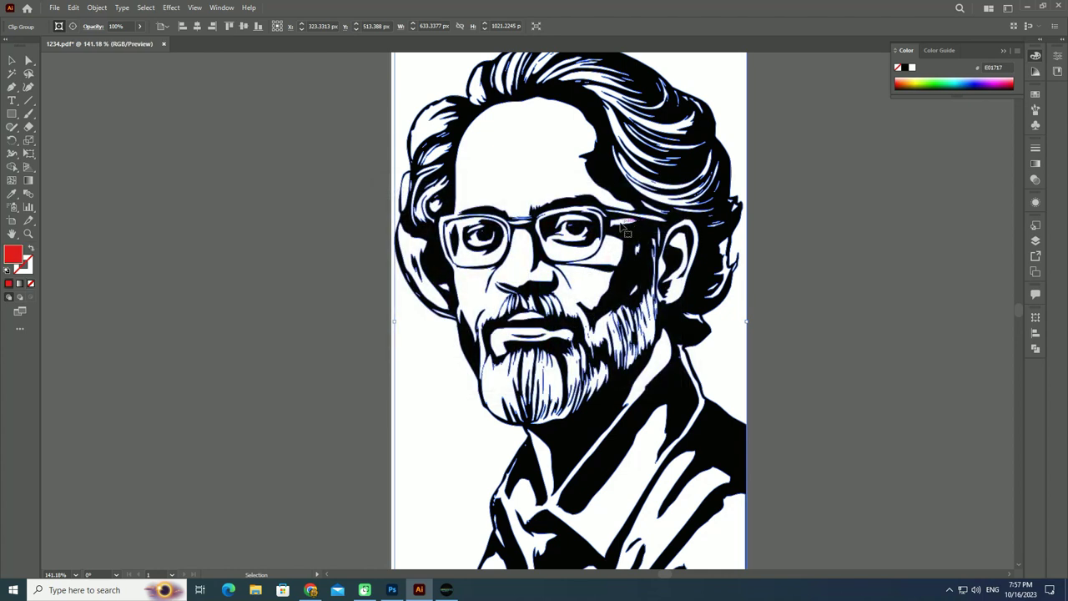
left_click_drag(638, 265, 668, 244)
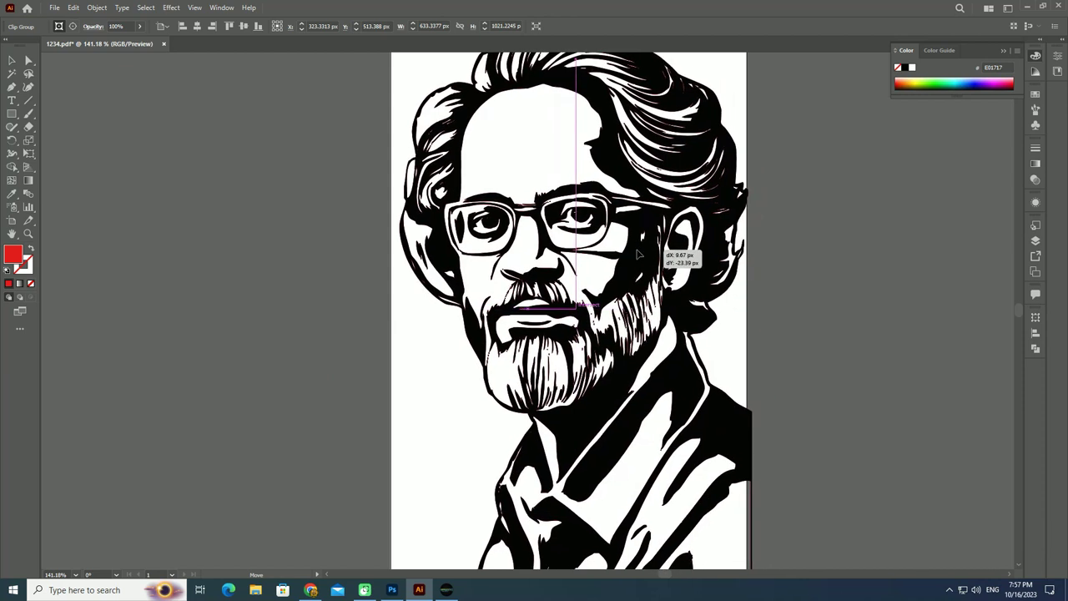
left_click_drag(667, 245, 639, 257)
right_click(638, 253)
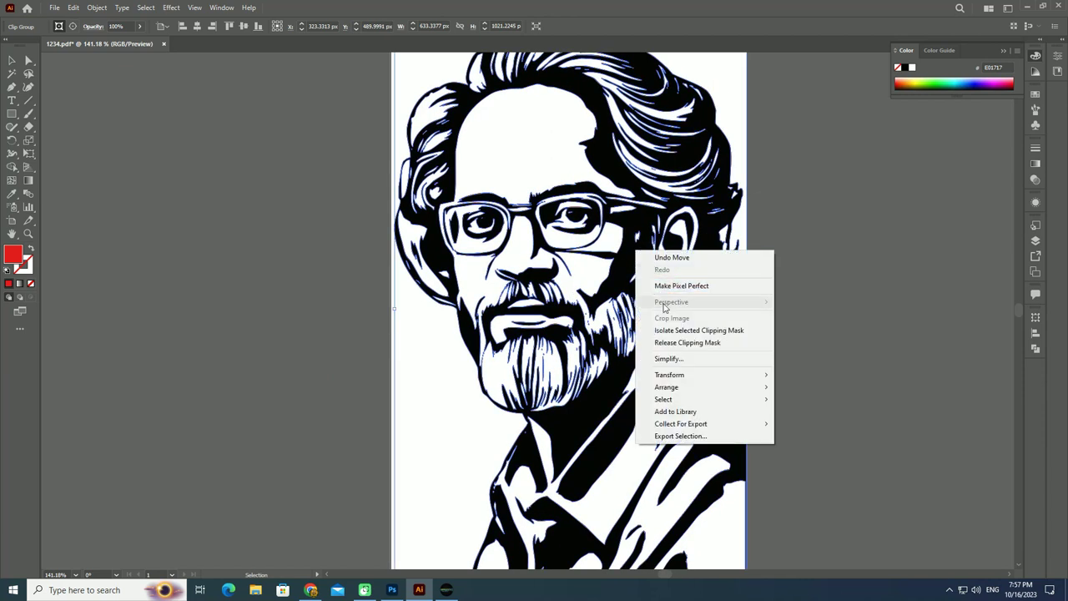
left_click(670, 361)
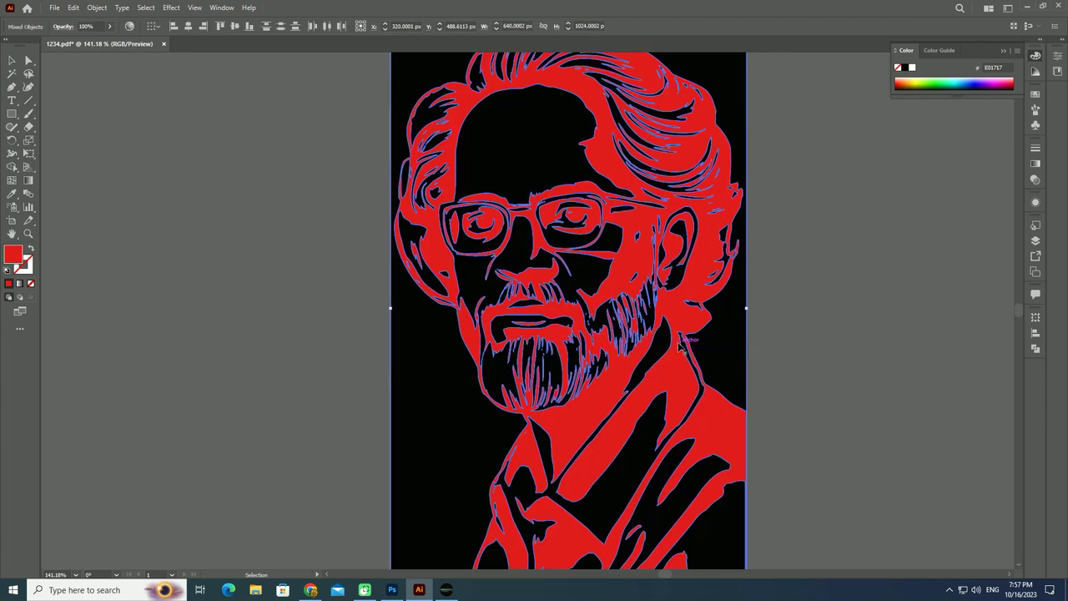
Fill the portrait's compound shapes white (FFFFFF), then reselect the white shapes.
left_click(797, 303)
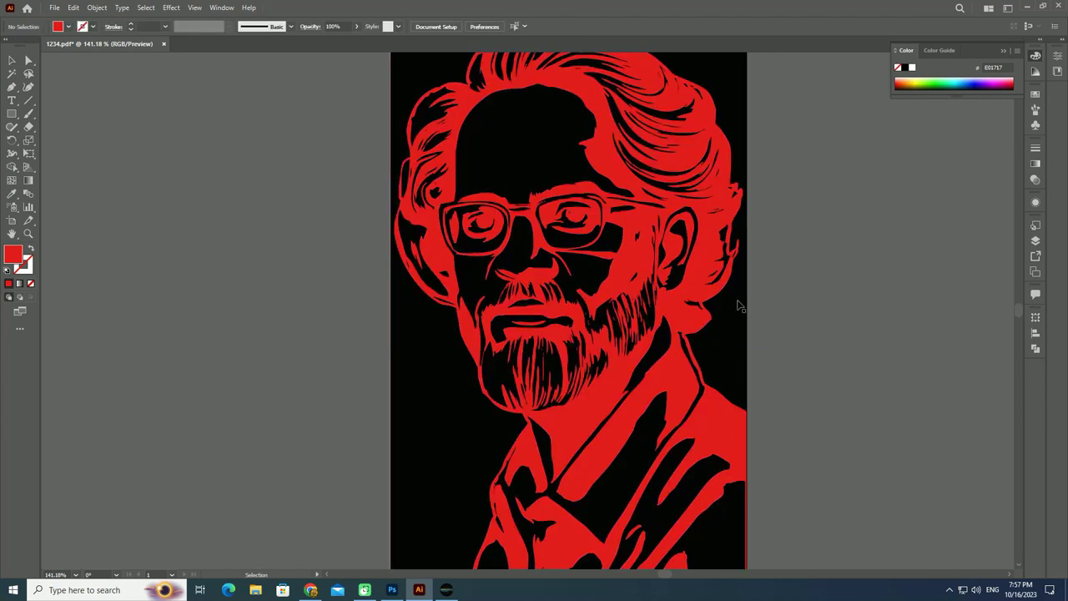
left_click(675, 404)
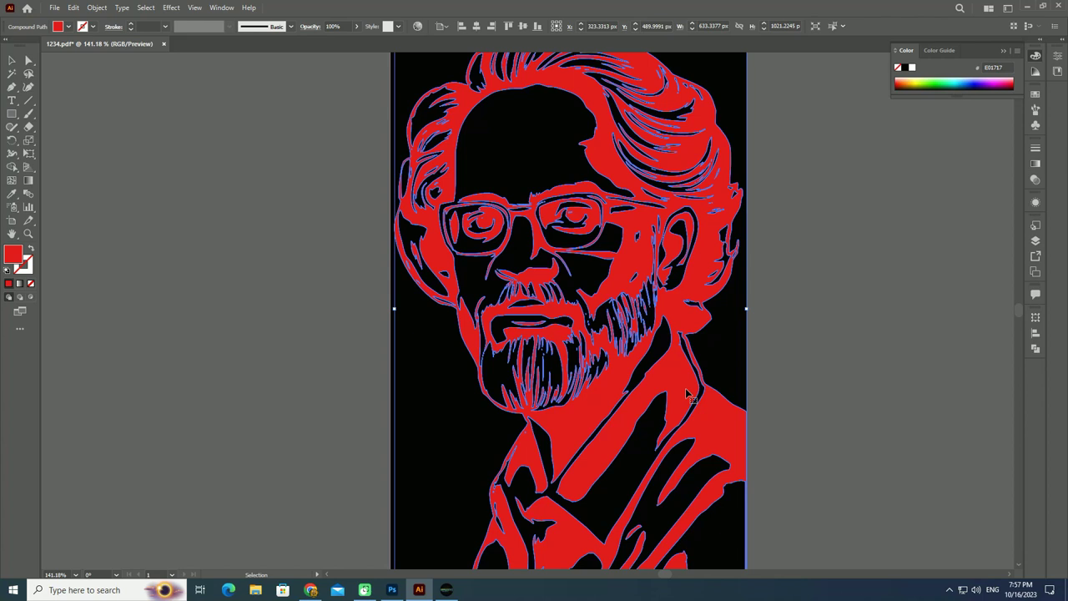
double_click(17, 255)
type("ffffff")
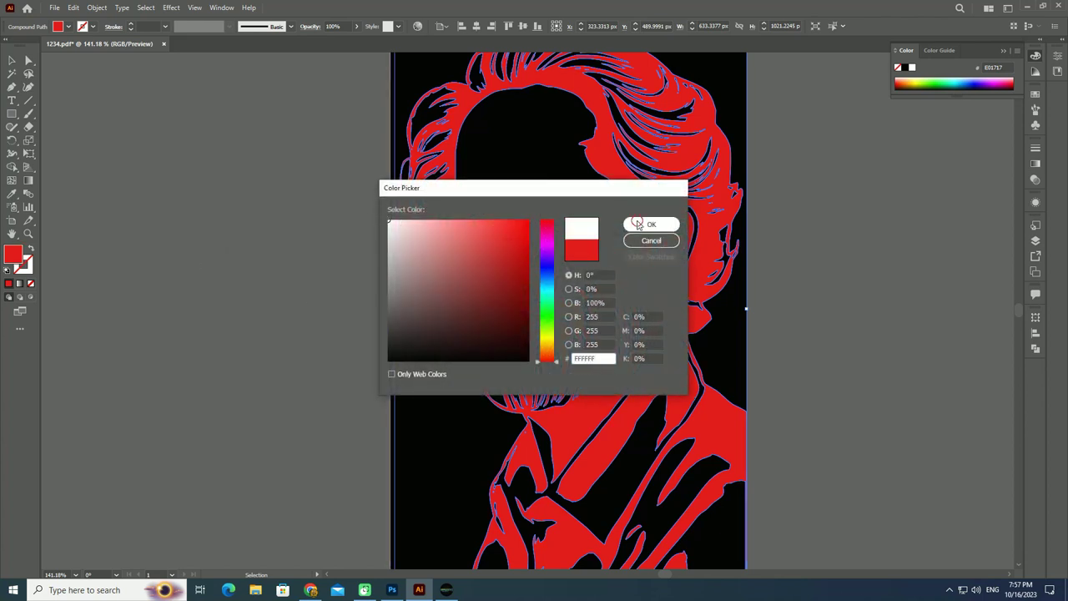
left_click(637, 224)
left_click(797, 247)
left_click(724, 346)
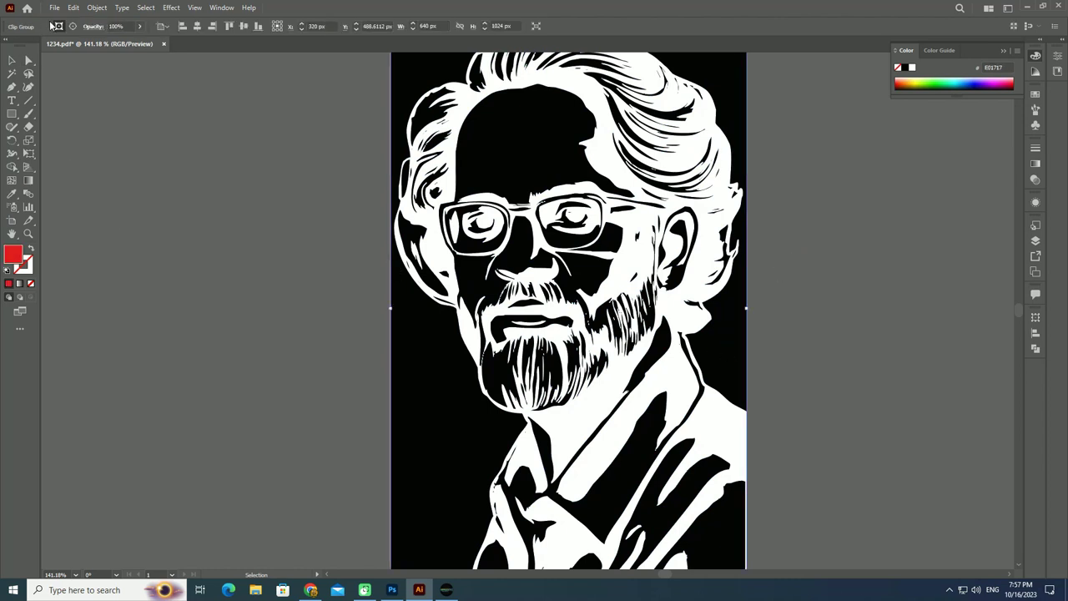
left_click(408, 284)
Move the portrait aside, delete the black background, and move the portrait back.
mouse_move(408, 284)
left_mouse_down()
mouse_move(22, 243)
mouse_move(126, 223)
mouse_move(68, 224)
left_mouse_up()
left_click(507, 236)
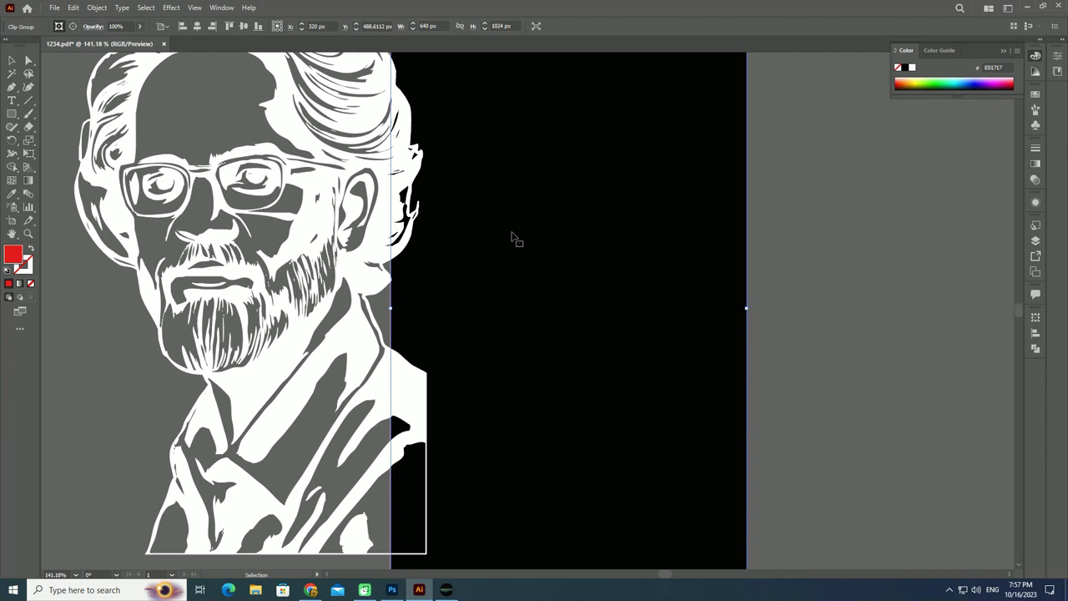
key("Delete")
left_click_drag(250, 255, 663, 284)
Refill the portrait black (000000) and scale it down to about 317 × 514 px.
double_click(14, 254)
left_click_drag(507, 262, 367, 365)
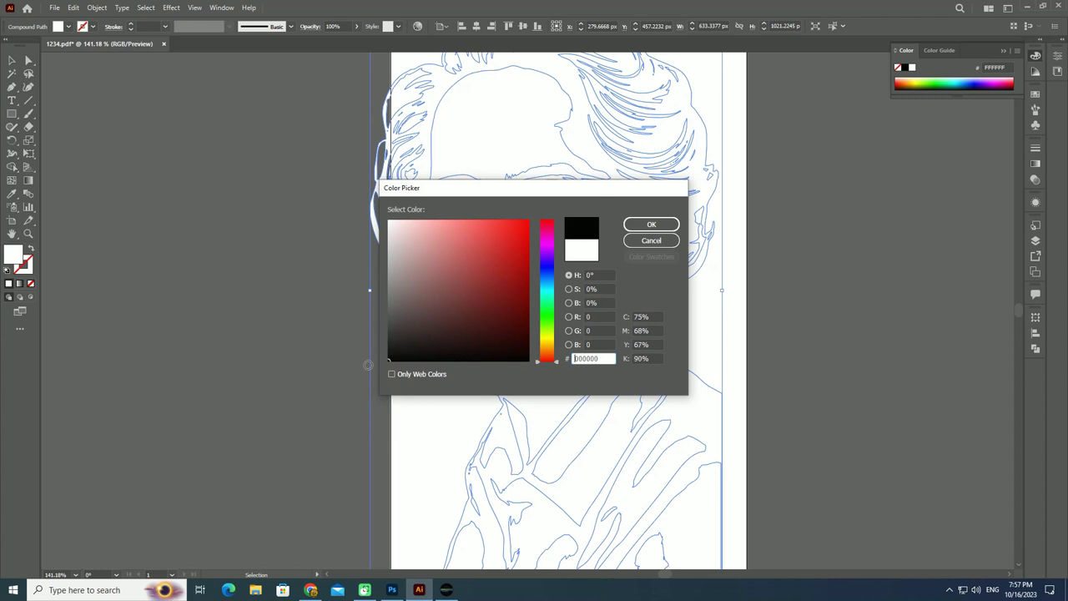
left_click(651, 225)
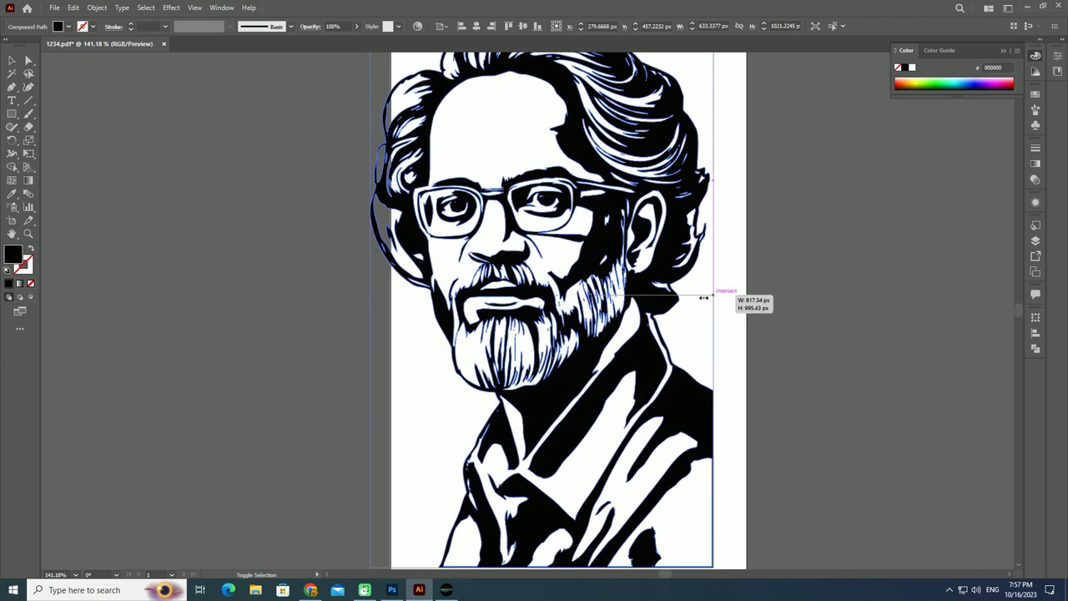
mouse_move(723, 293)
left_mouse_down()
mouse_move(550, 292)
mouse_move(582, 317)
mouse_move(668, 271)
left_mouse_up()
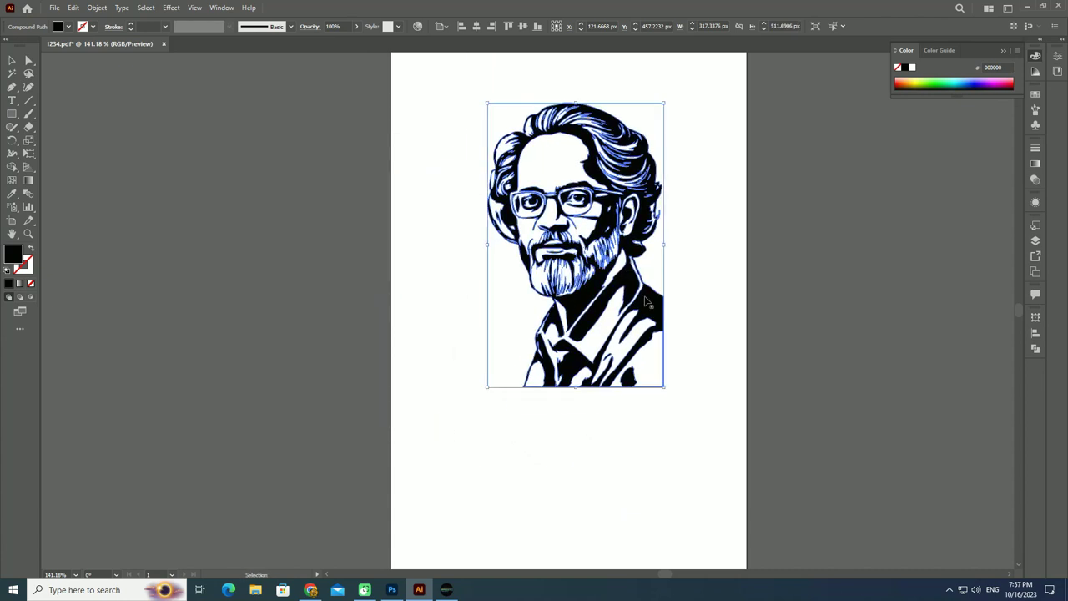
Move the portrait to the page's right edge and Alt-drag a duplicate to its left.
left_click(718, 375)
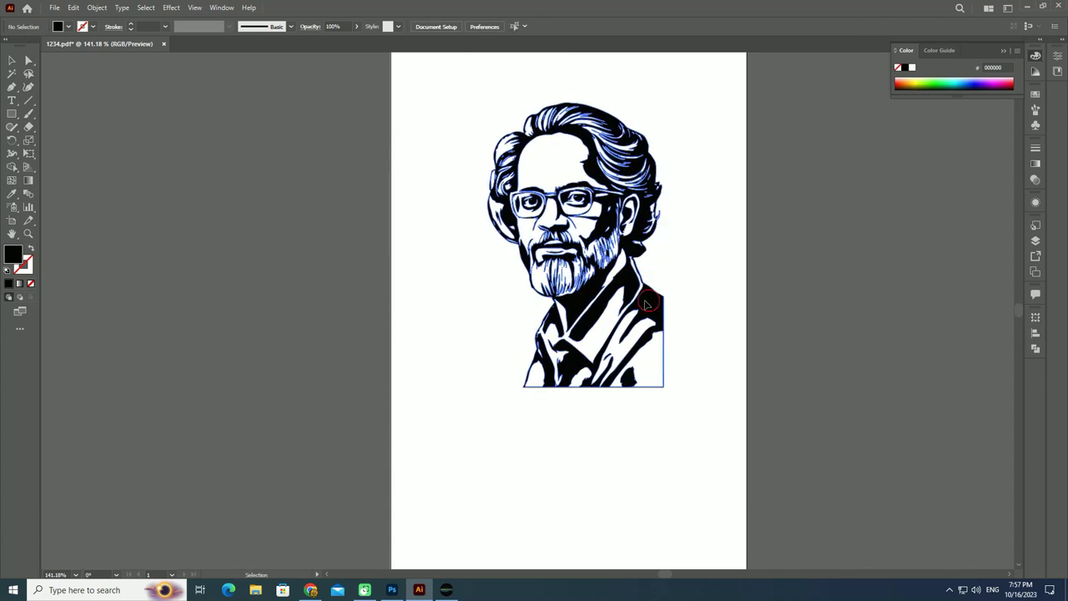
left_click_drag(649, 302, 732, 355)
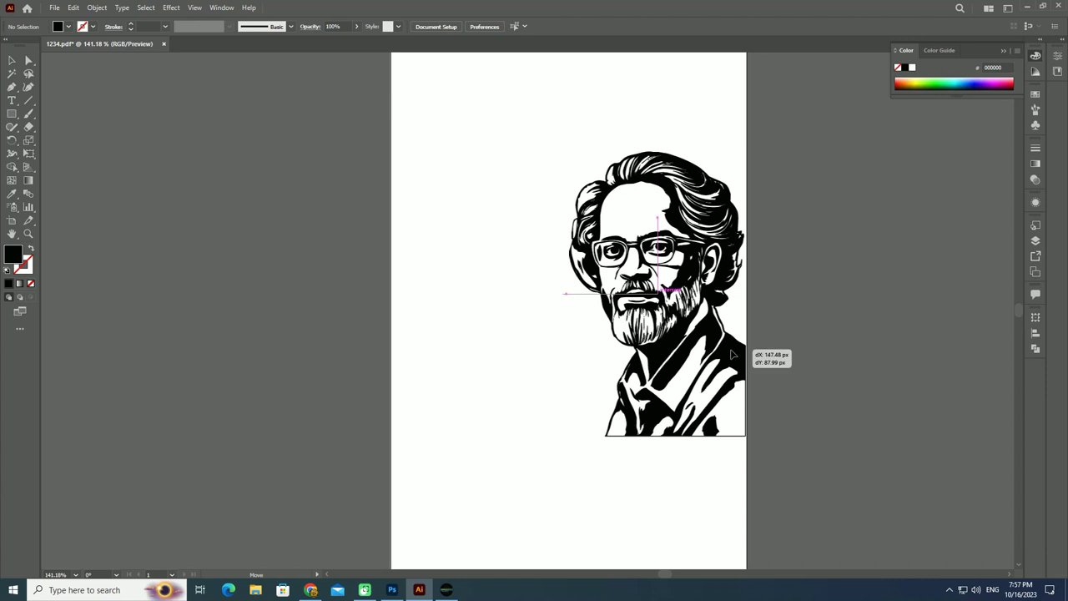
mouse_move(731, 355)
left_mouse_down()
mouse_move(722, 340)
mouse_move(546, 357)
left_mouse_up()
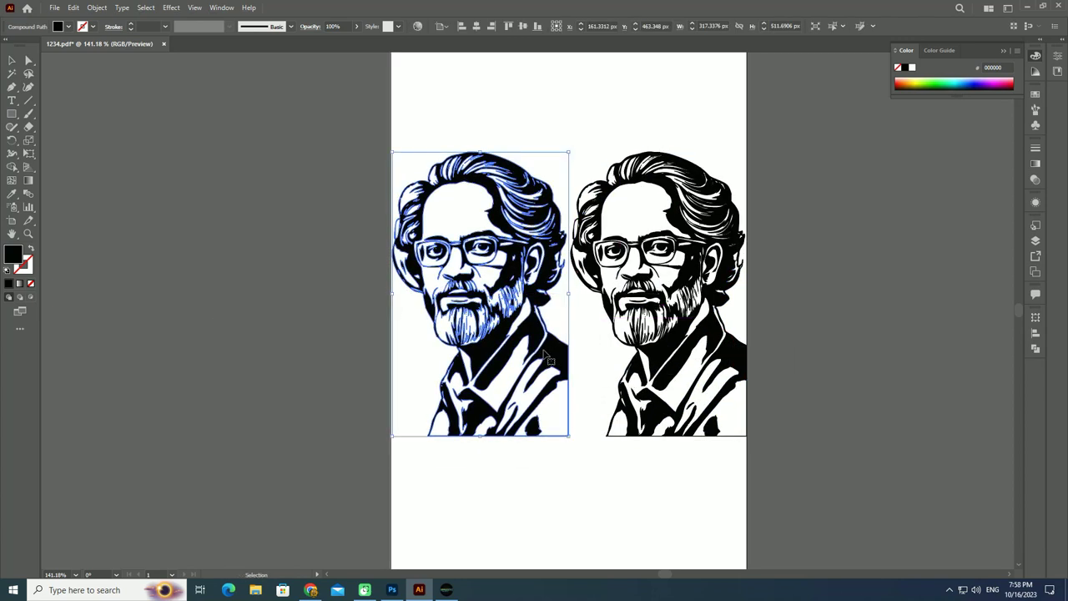
left_click(603, 467)
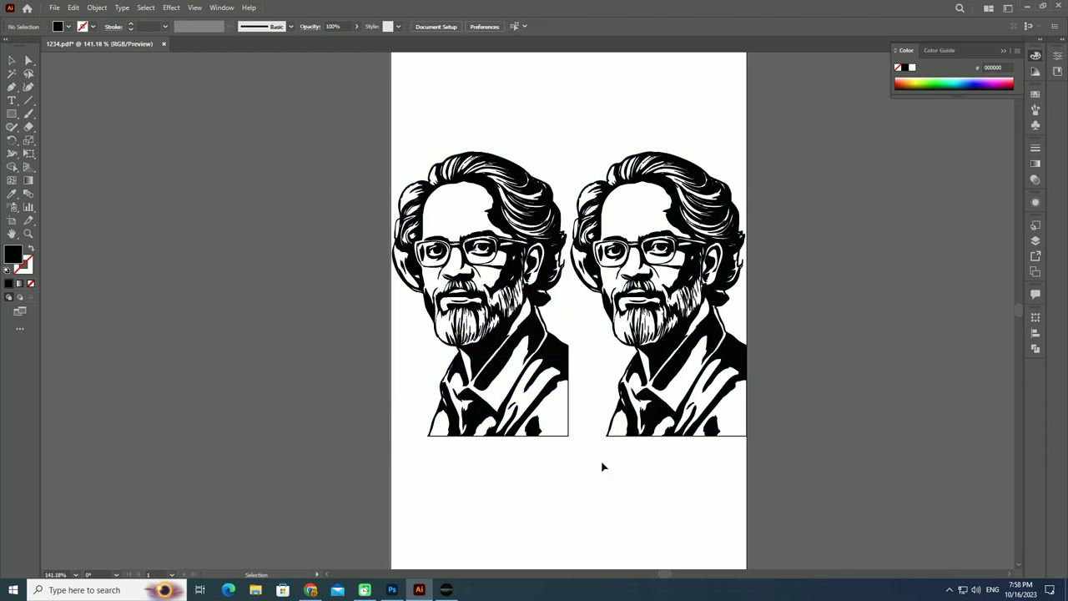
scroll(555, 451, "down", 2)
scroll(553, 458, "up", 1)
scroll(553, 458, "up", 1)
scroll(553, 458, "up", 1)
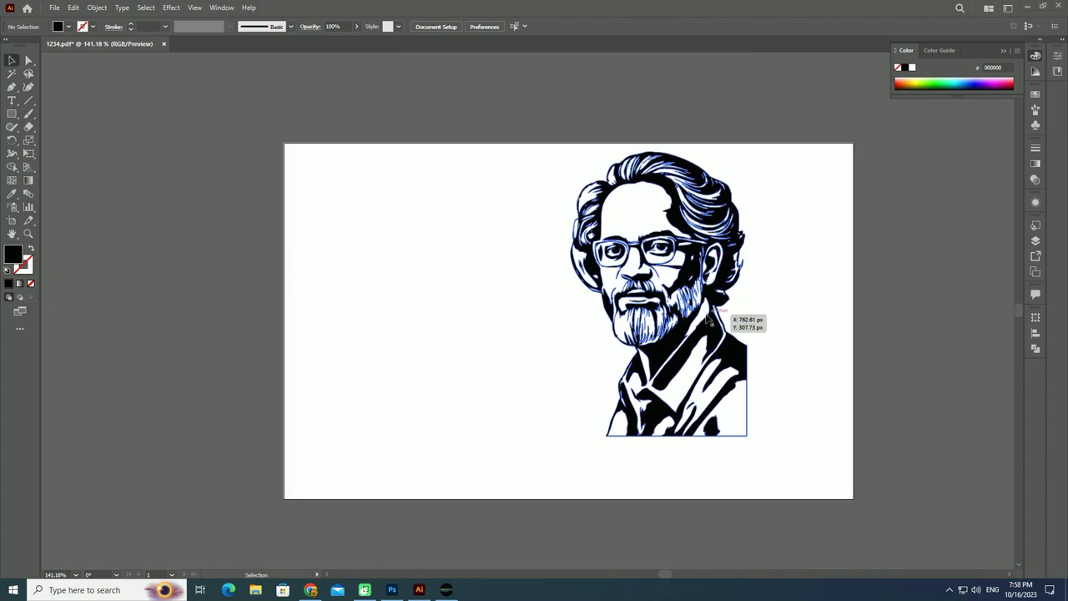
Enlarge the portrait to about 375 × 605 px to span the page height, then move it to the page's right edge.
left_click(705, 338)
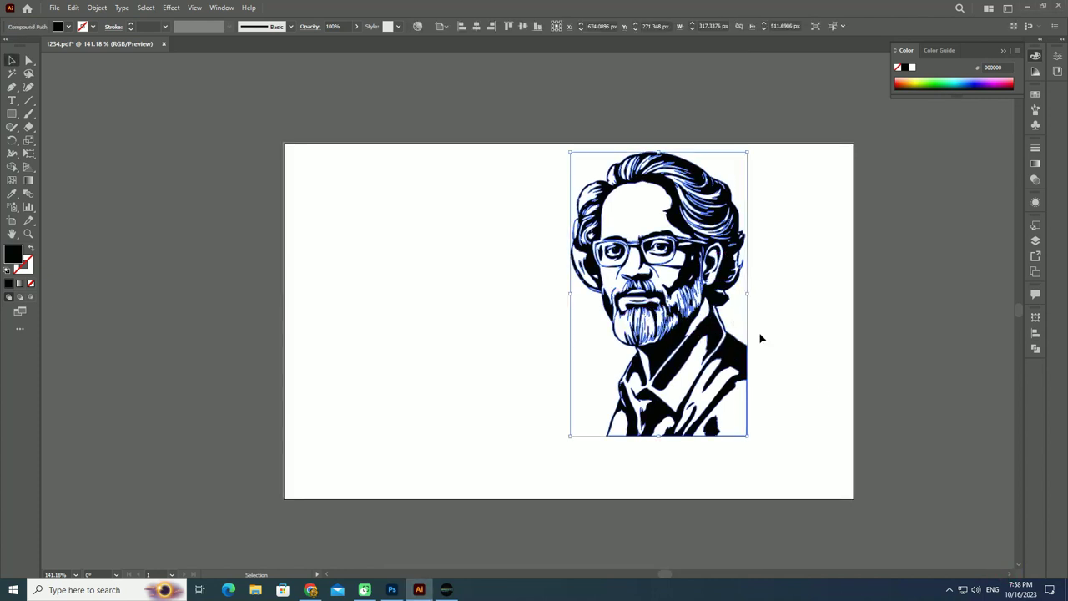
left_click_drag(734, 361, 451, 394)
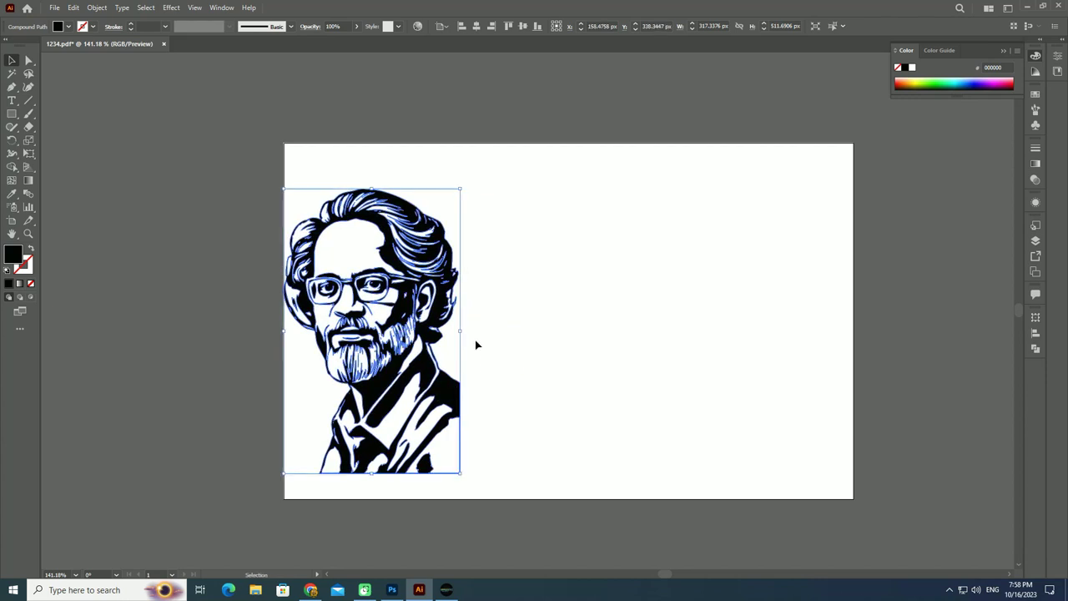
left_click_drag(463, 331, 493, 333)
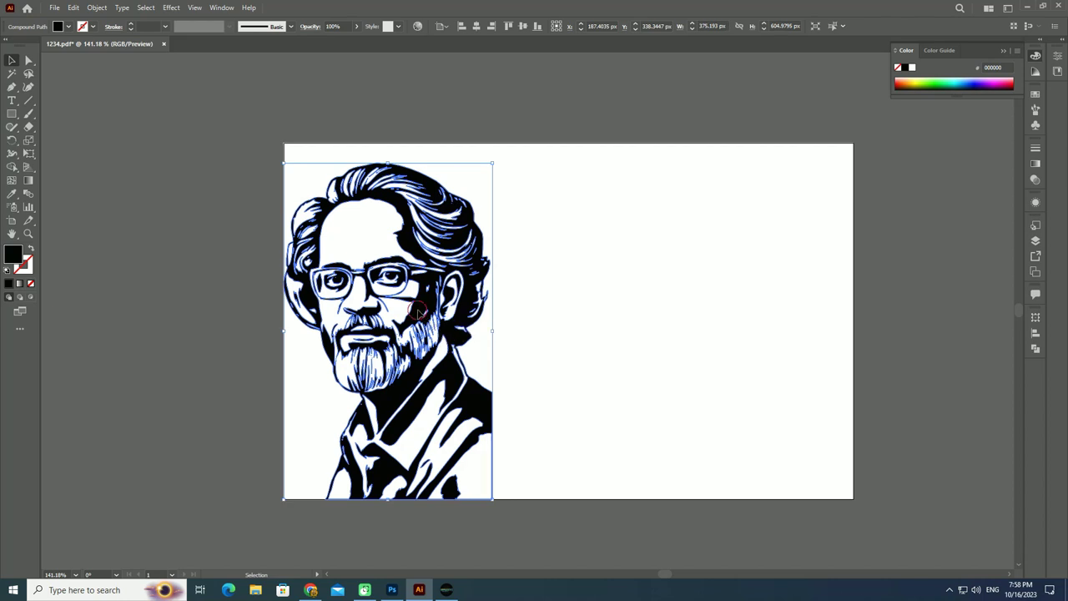
left_click_drag(419, 310, 781, 312)
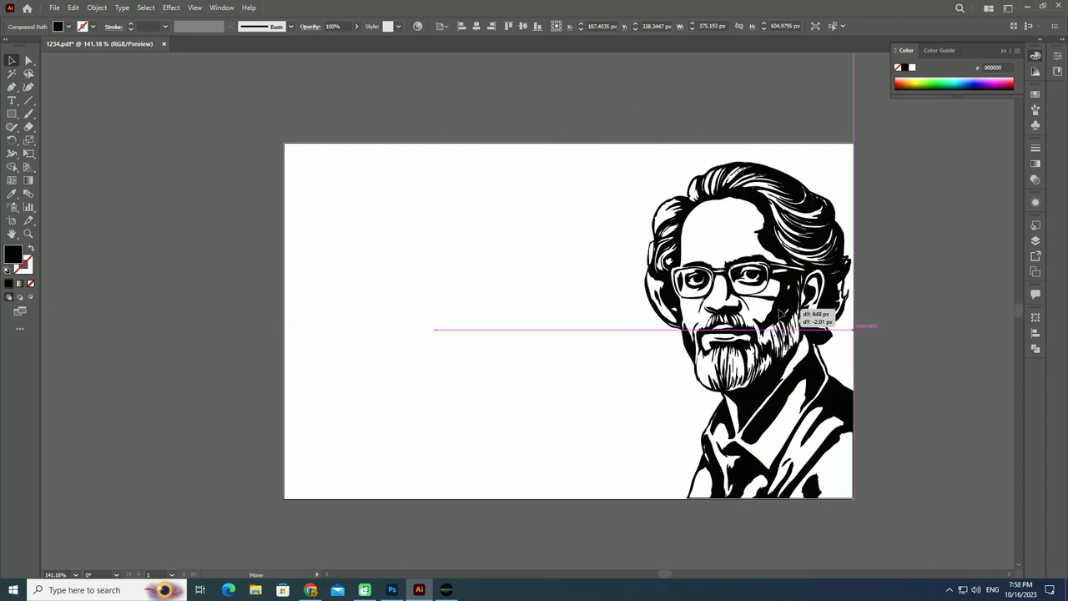